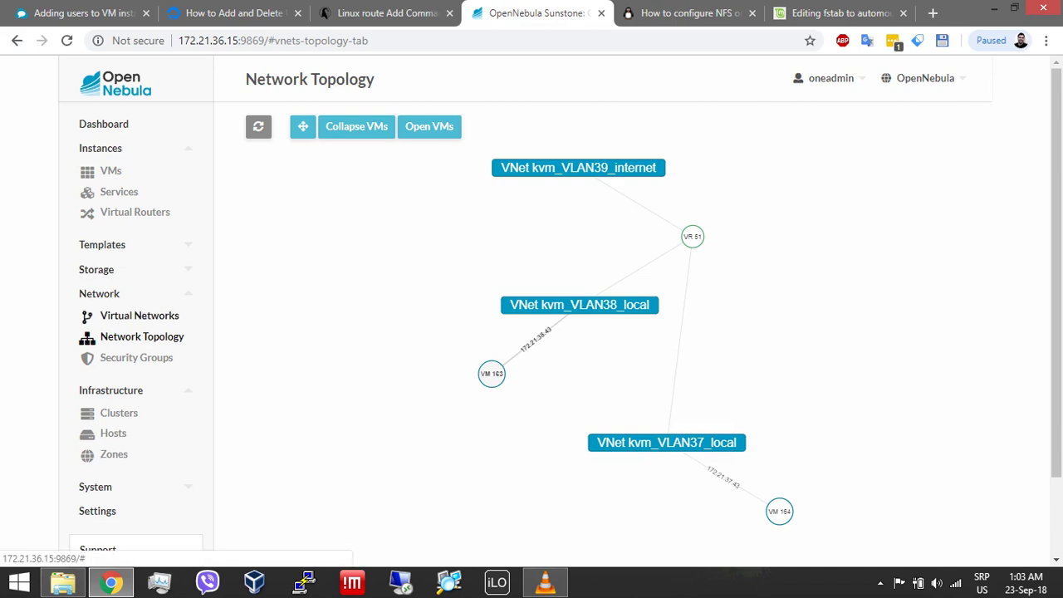
Step: Open the kvm_VLAN39_internet virtual network and review its name and VLAN ID
click(139, 316)
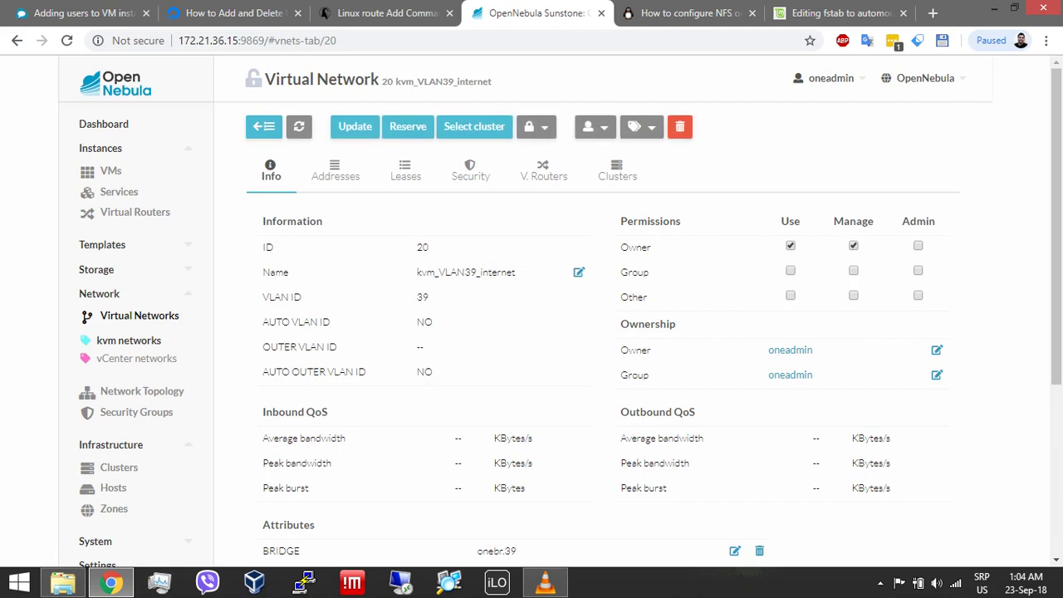
drag(429, 296, 417, 297)
drag(516, 273, 480, 273)
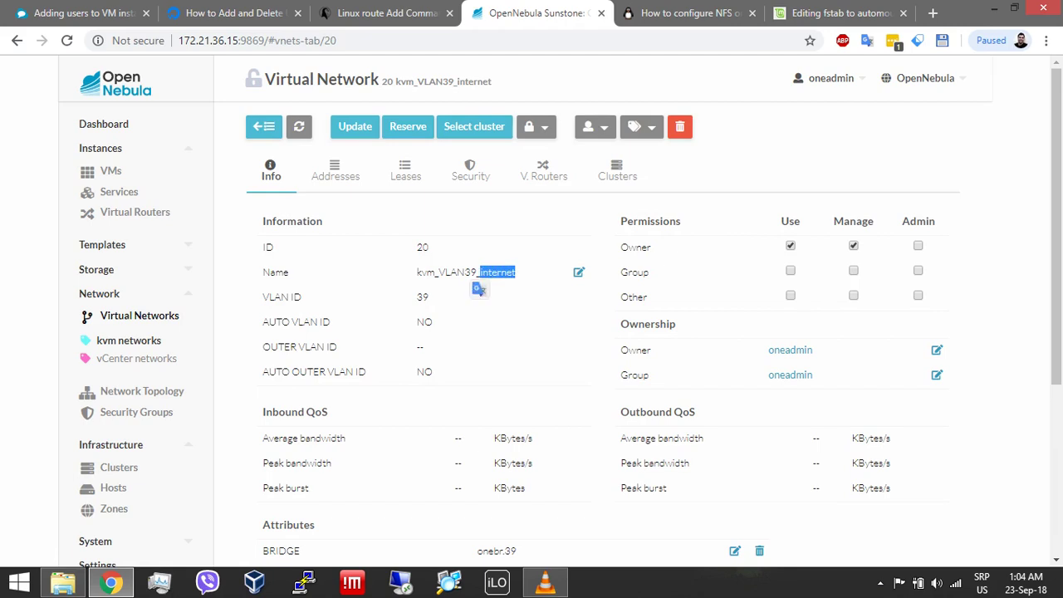
click(479, 272)
Step: Review the bridge, gateway, network address, physical device and VN_MAD attributes of kvm_VLAN39_internet
scroll(560, 311, down, 3)
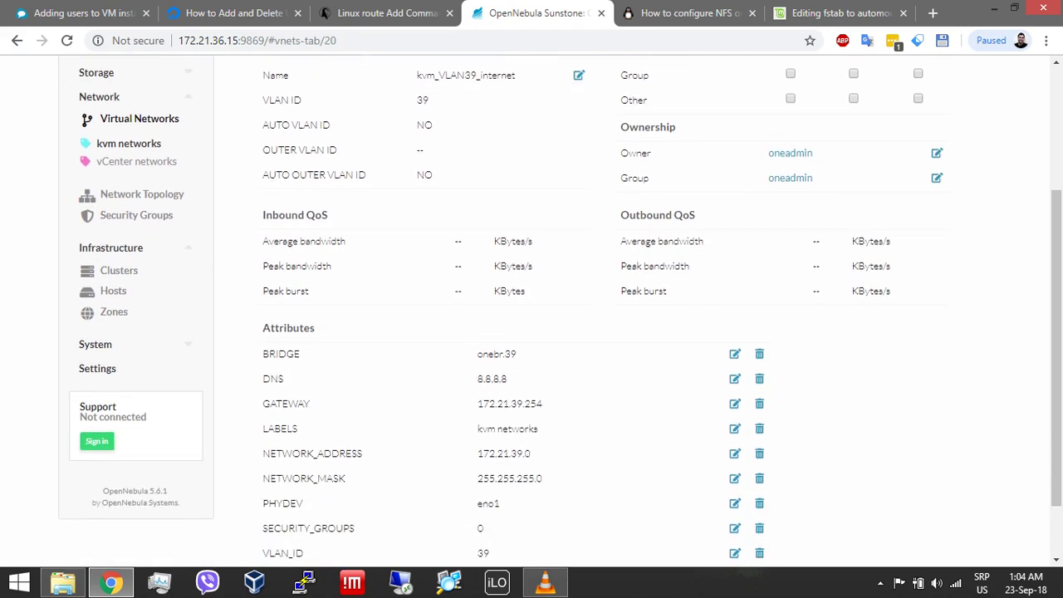
drag(517, 354, 478, 354)
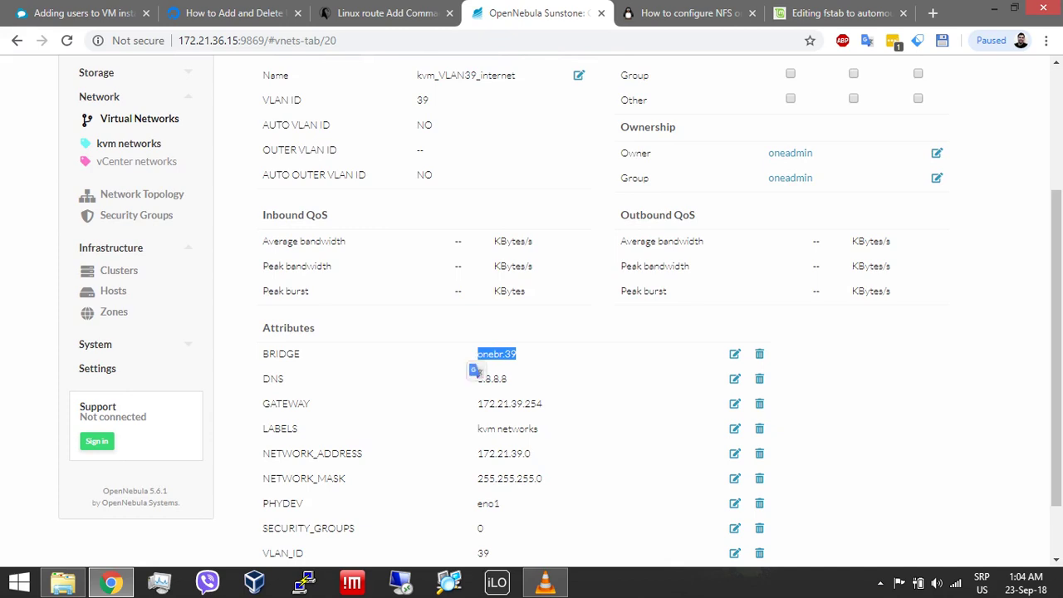
click(478, 354)
drag(542, 404, 263, 404)
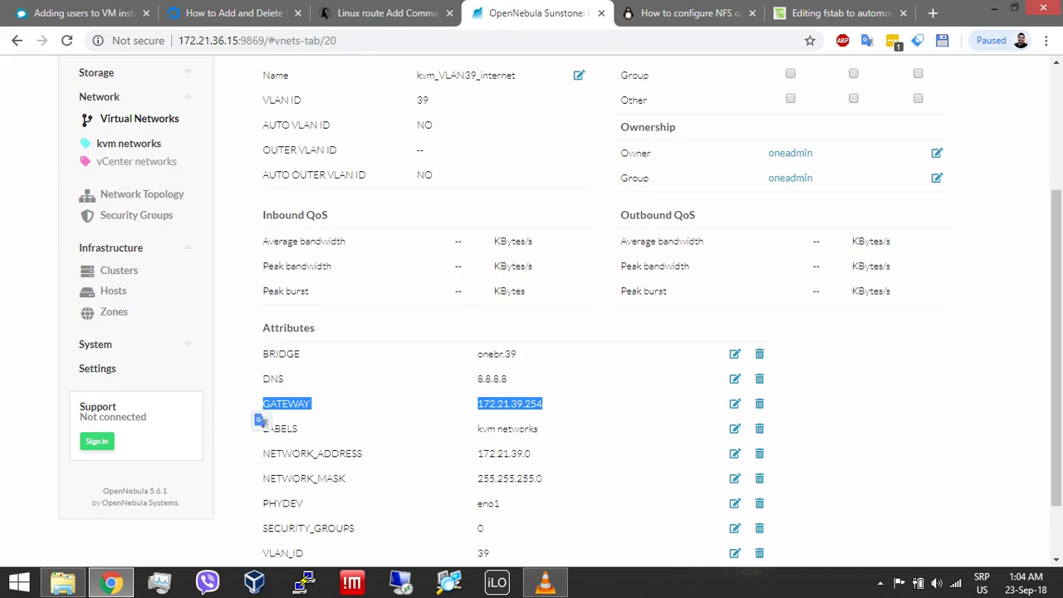
click(211, 415)
scroll(560, 304, down, 1)
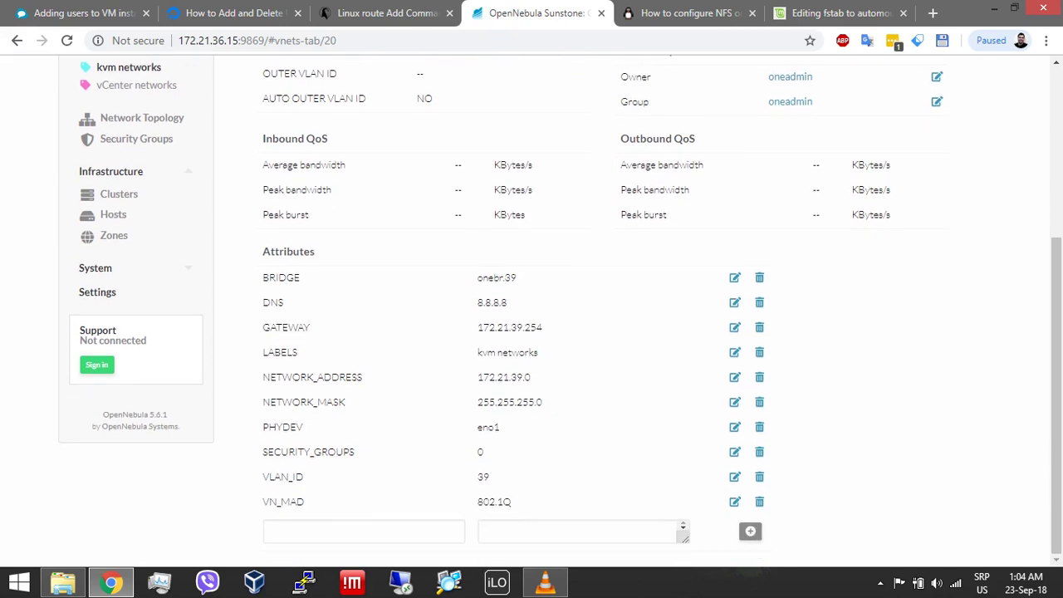
drag(532, 377, 262, 378)
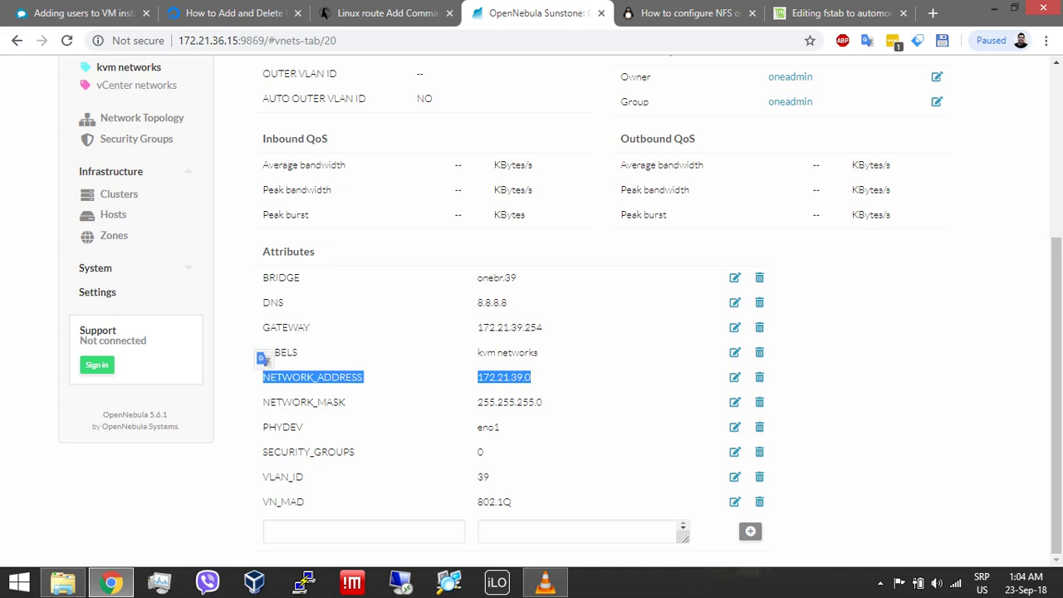
click(263, 378)
drag(500, 427, 262, 427)
click(263, 427)
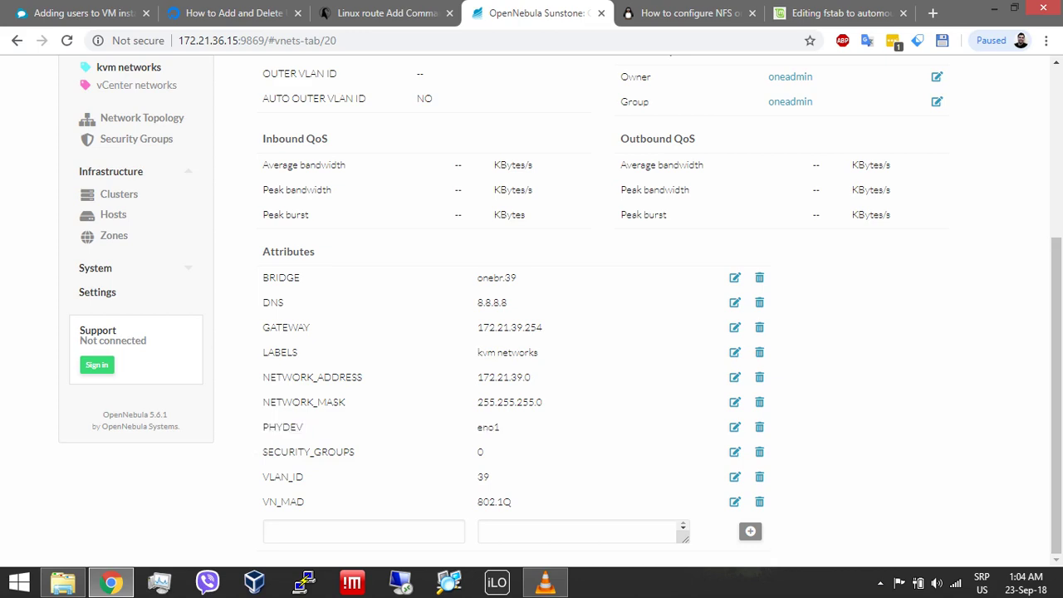
double_click(494, 502)
drag(478, 501, 262, 502)
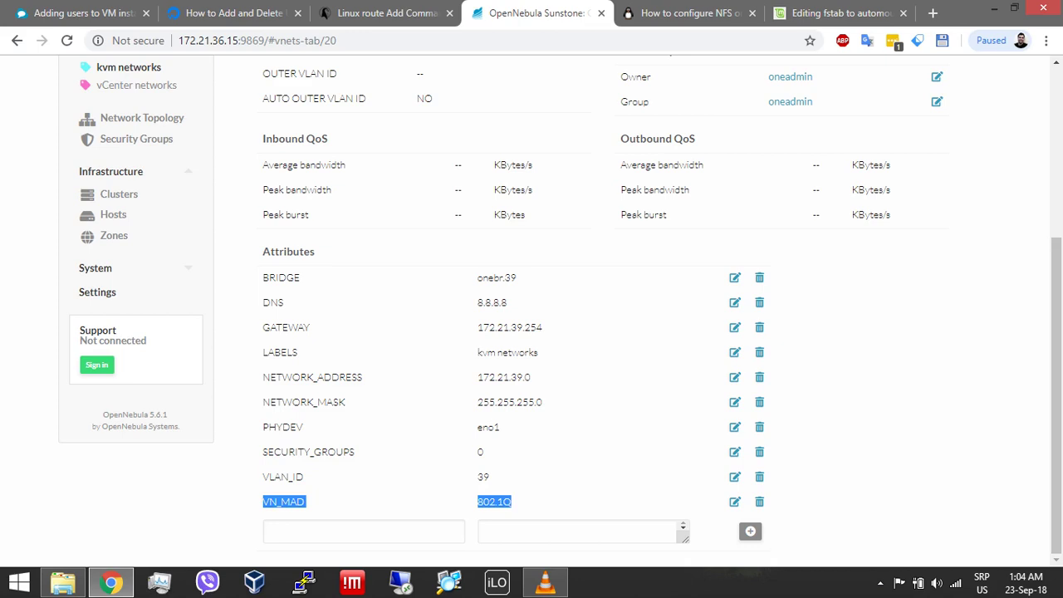
Step: Open the KVM-vRouter1 virtual router attached to kvm_VLAN39_internet and list its VMs
scroll(560, 304, up, 3)
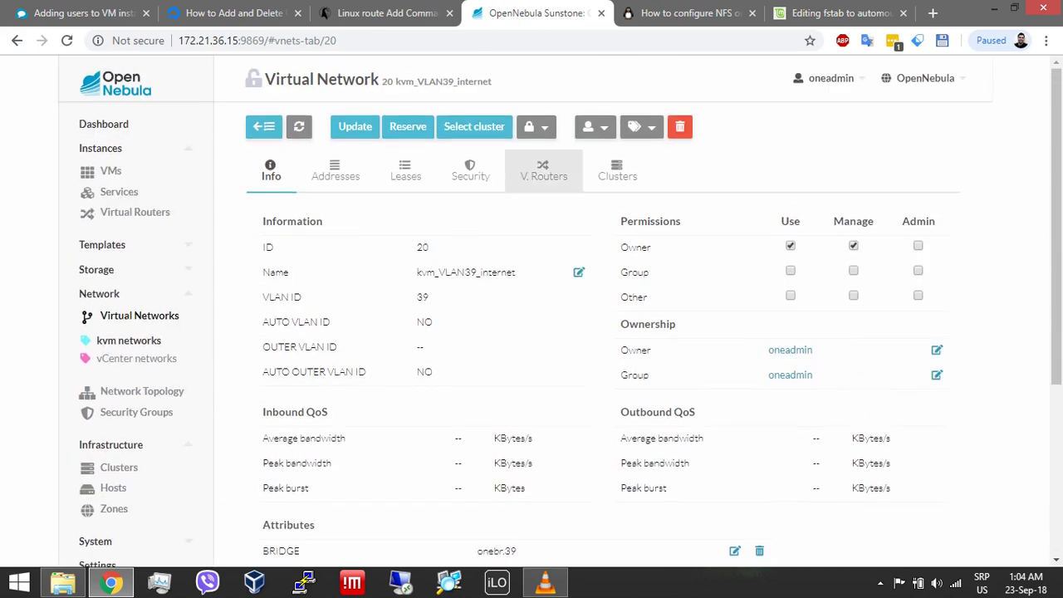
click(545, 172)
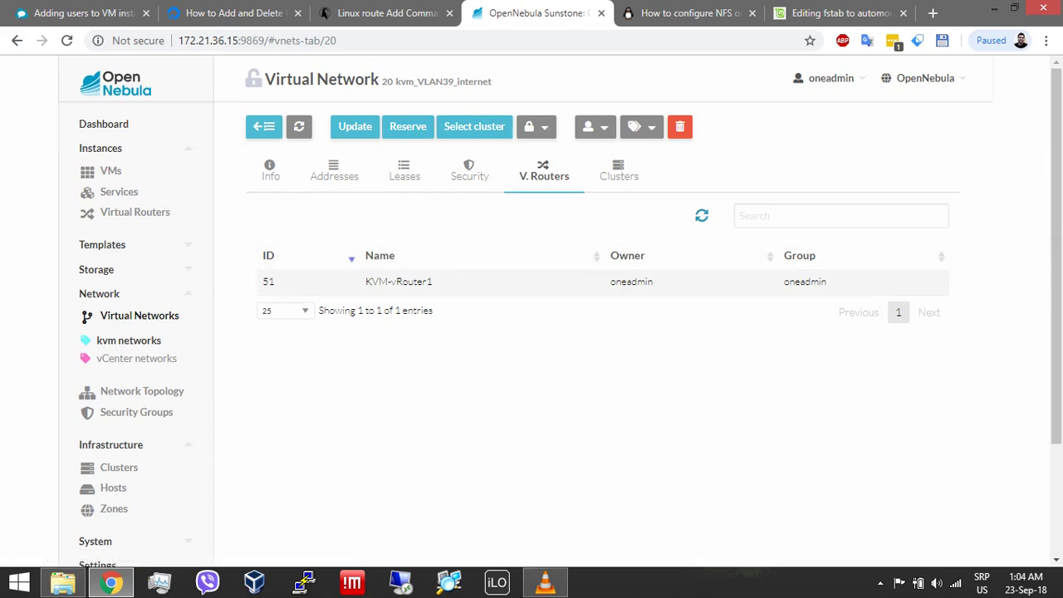
click(399, 281)
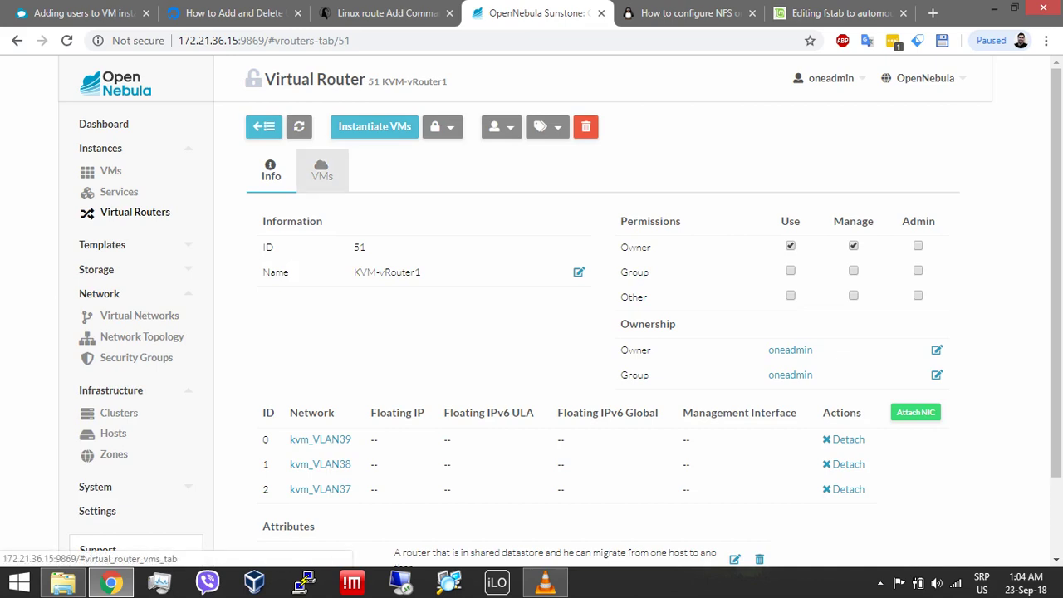
click(322, 170)
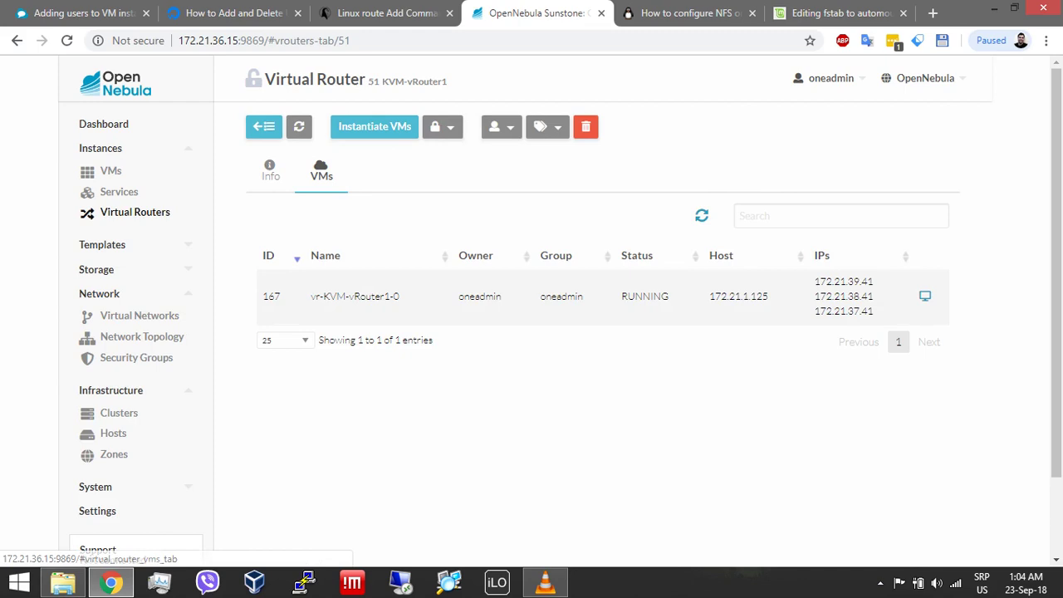
Step: Check the router VM's IP addresses in the list and in the details of vr-KVM-vRouter1-0
drag(815, 282, 874, 311)
click(874, 312)
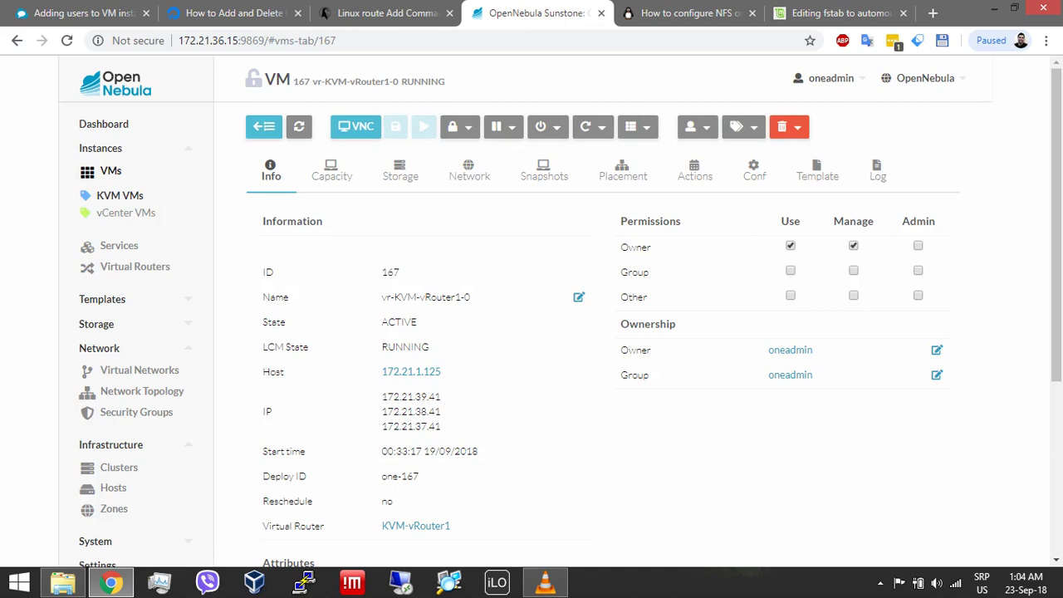
drag(442, 397, 382, 397)
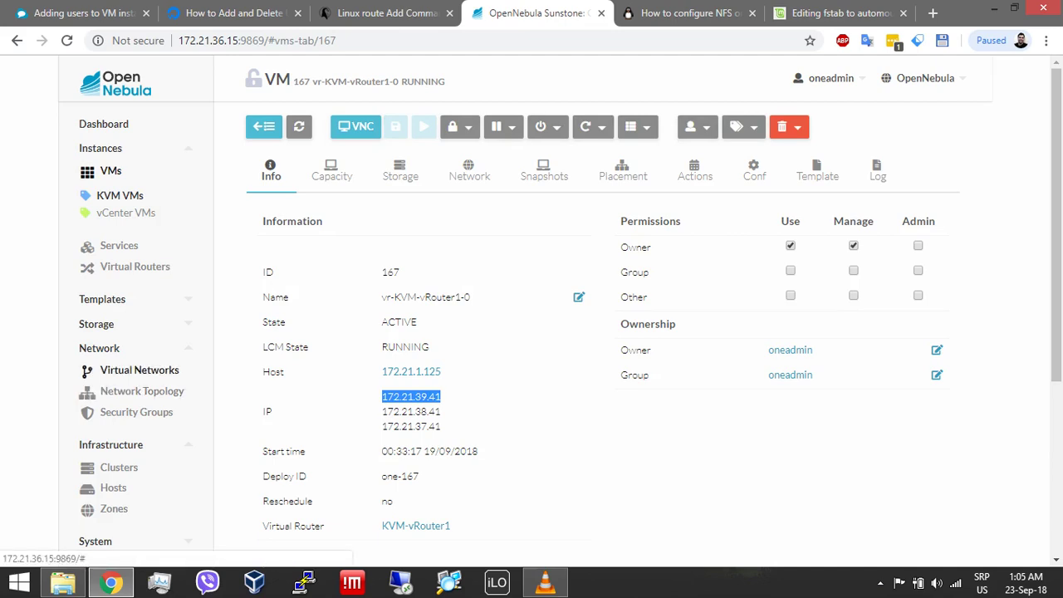
Step: Open the kvm_VLAN38_local virtual network and review its ID, name and VLAN ID
click(140, 369)
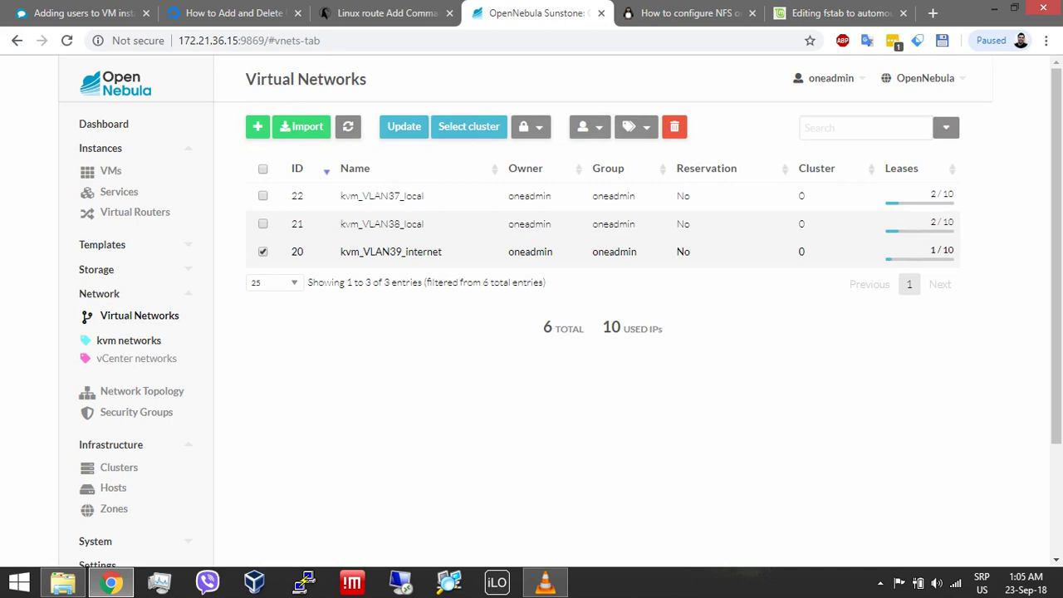
click(382, 224)
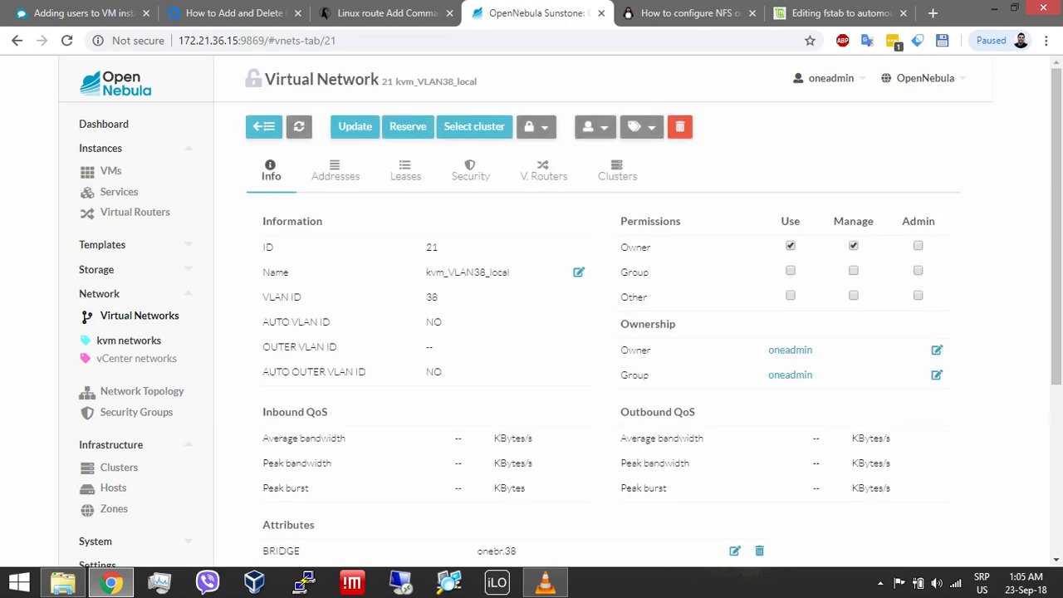
drag(263, 221, 439, 298)
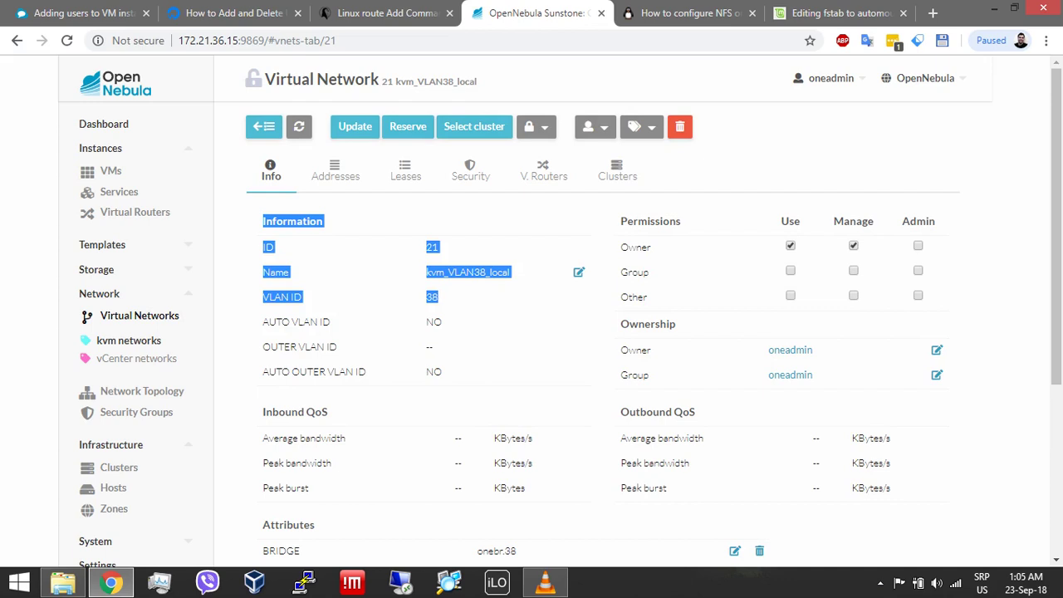
drag(510, 273, 489, 273)
click(489, 274)
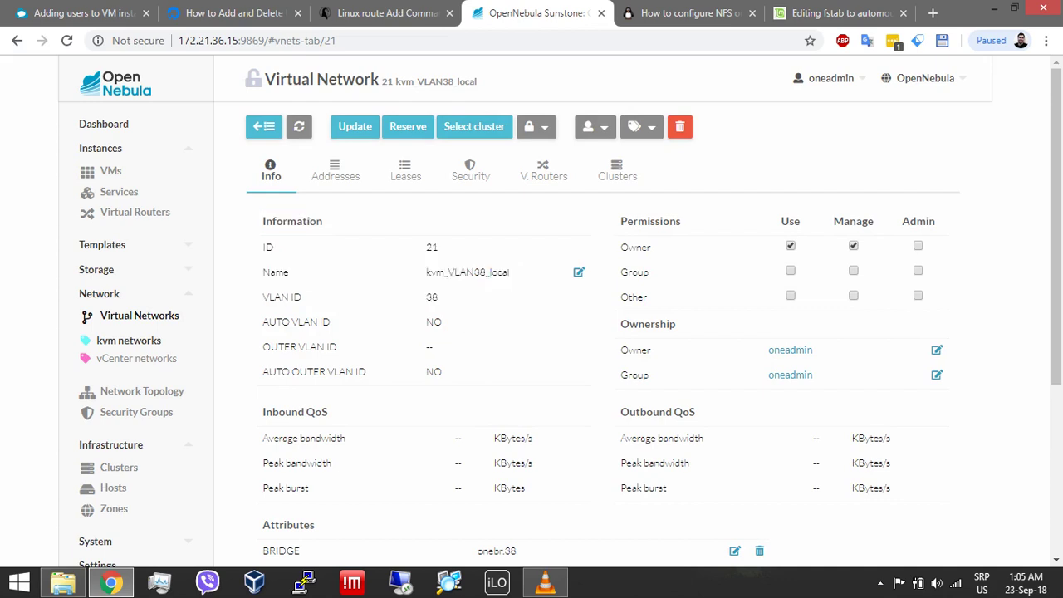
Step: Review the full attribute list of kvm_VLAN38_local, from BRIDGE to VN_MAD
scroll(560, 311, down, 4)
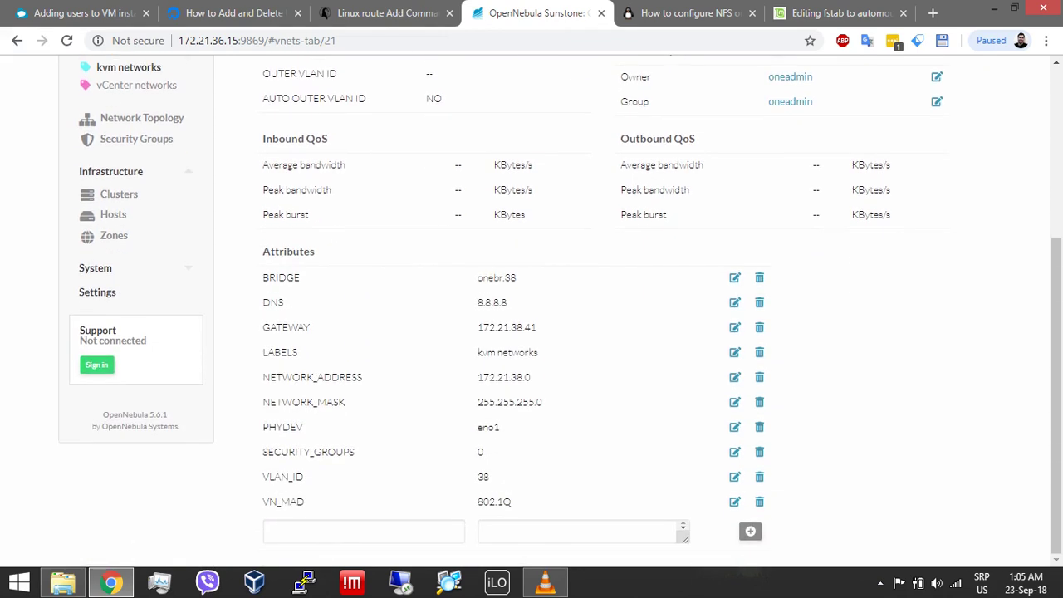
drag(261, 278, 549, 503)
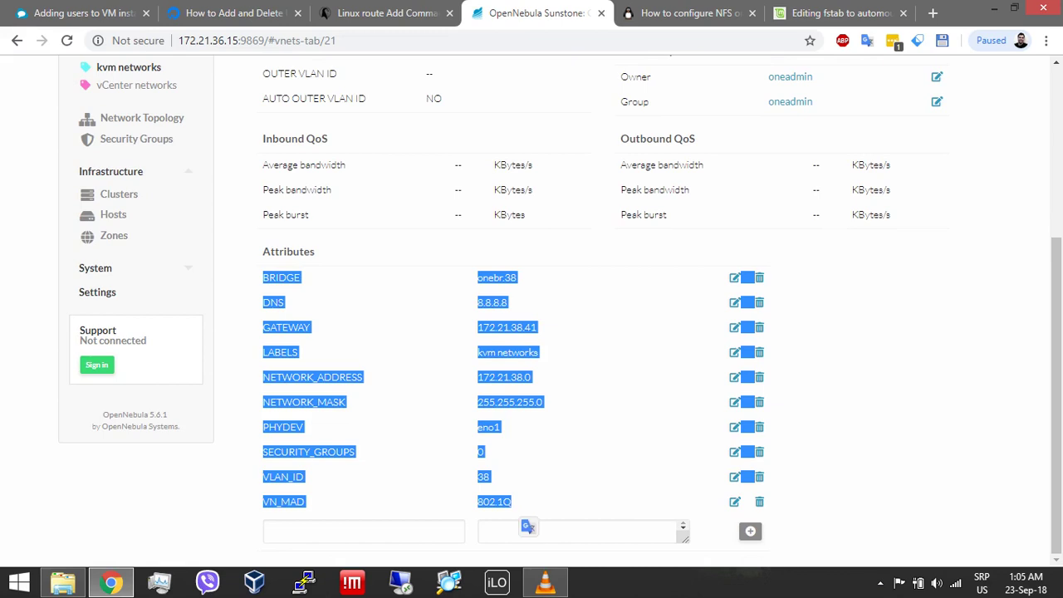
click(521, 518)
Step: Check which virtual router and which cluster kvm_VLAN38_local is assigned to
scroll(522, 518, up, 4)
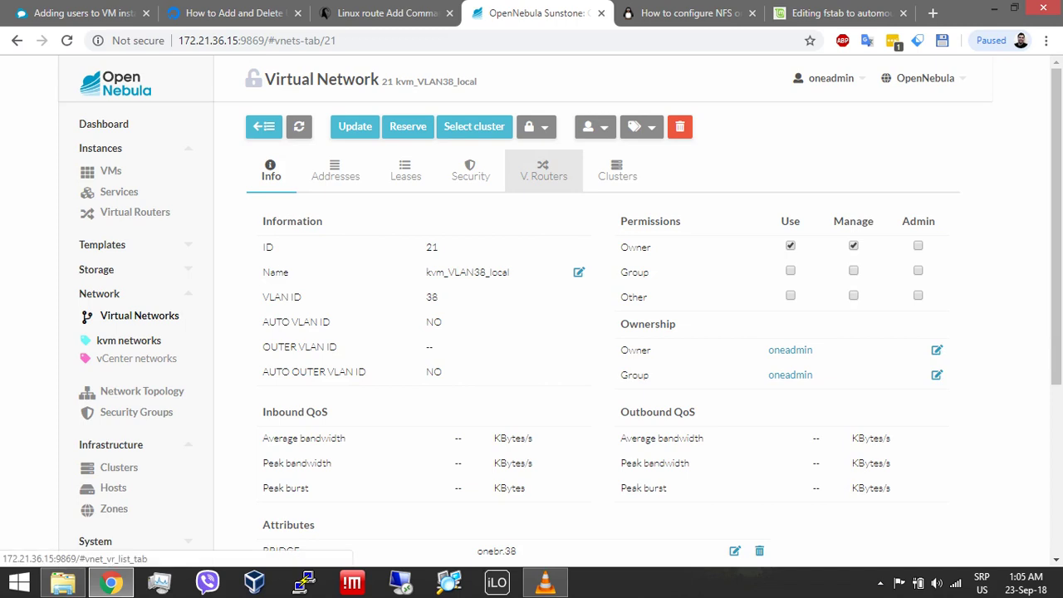
click(544, 171)
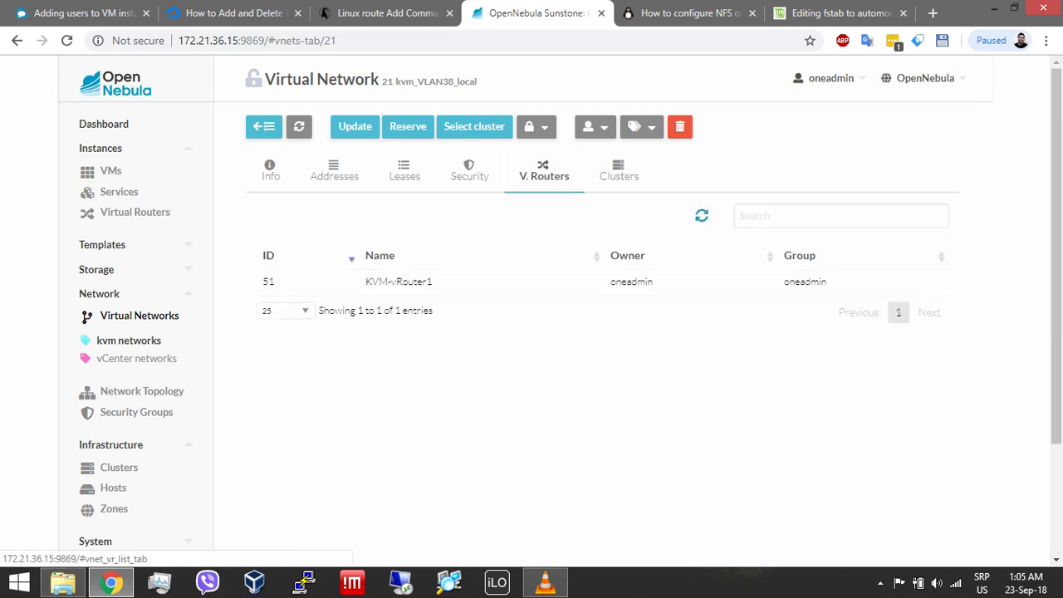
click(618, 170)
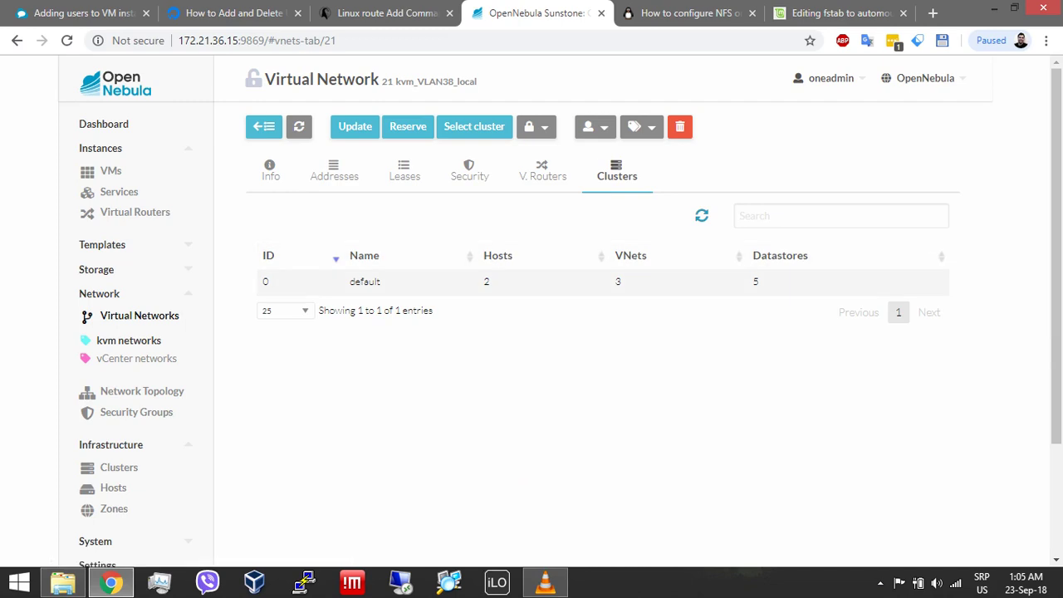
Step: Open the default cluster from the network's cluster list and review its hosts
double_click(487, 281)
drag(489, 281, 349, 282)
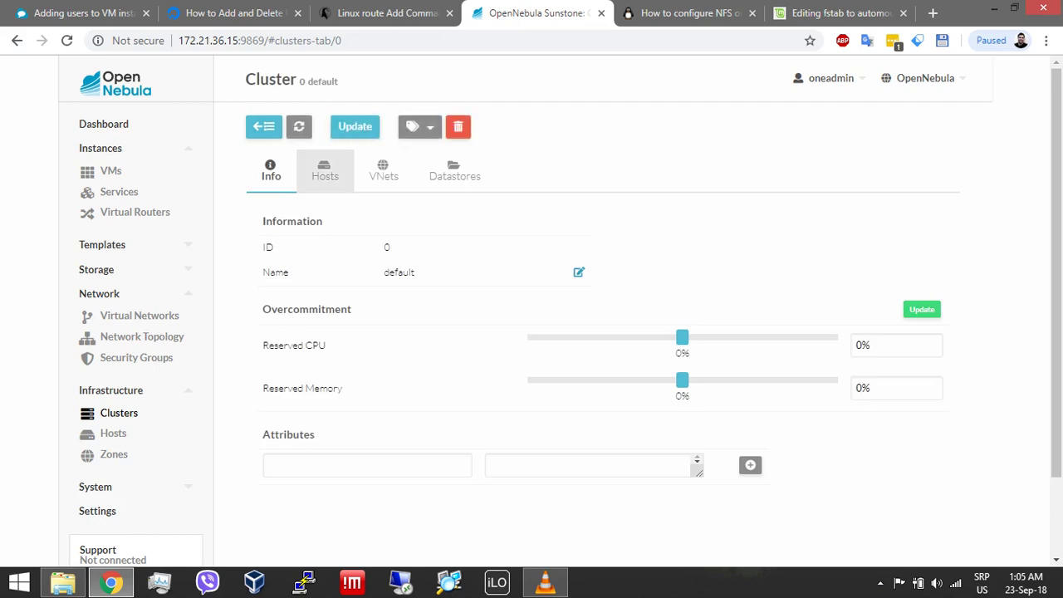
click(325, 171)
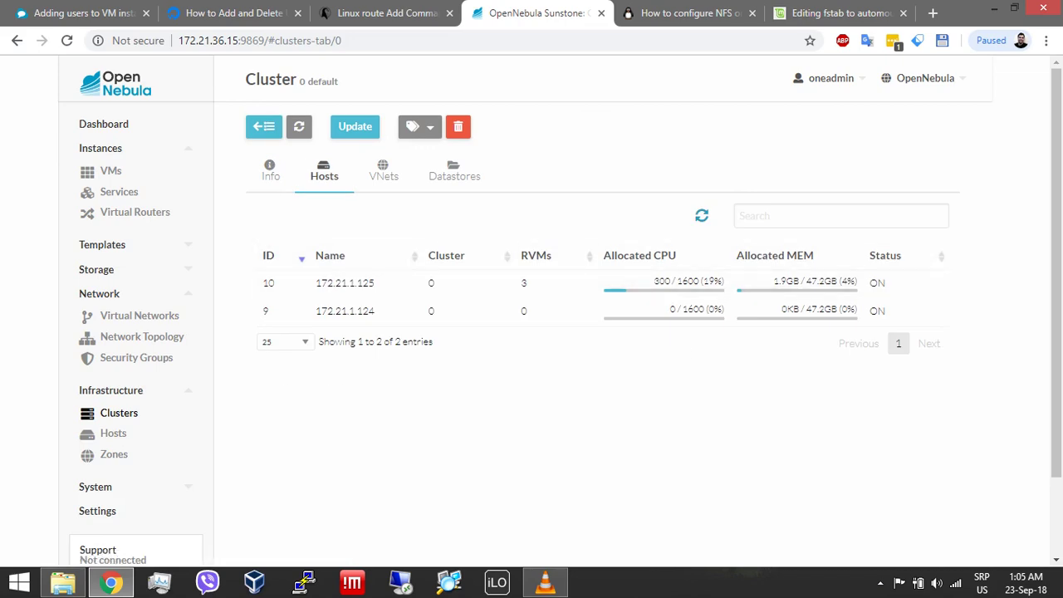
drag(259, 248, 435, 310)
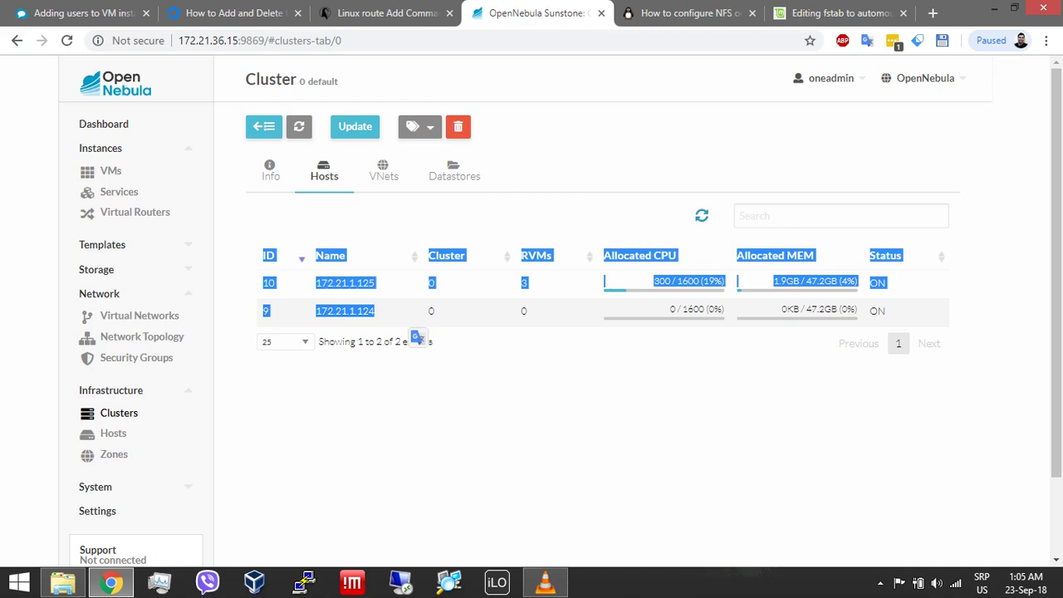
Step: Open host 172.21.1.125, review its name and ID, and list the VMs running on it
click(415, 283)
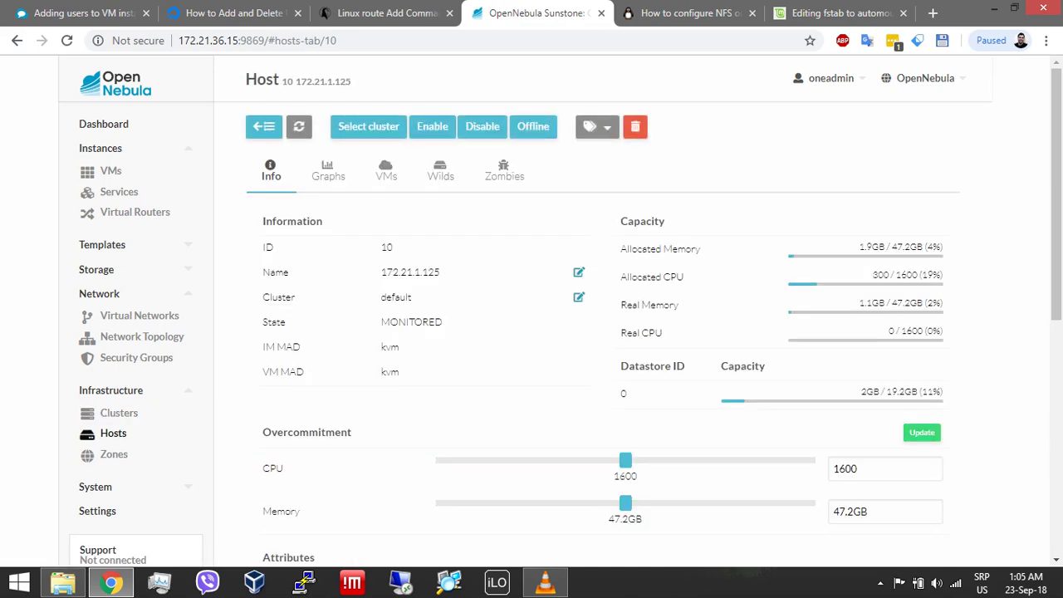
drag(440, 273, 381, 272)
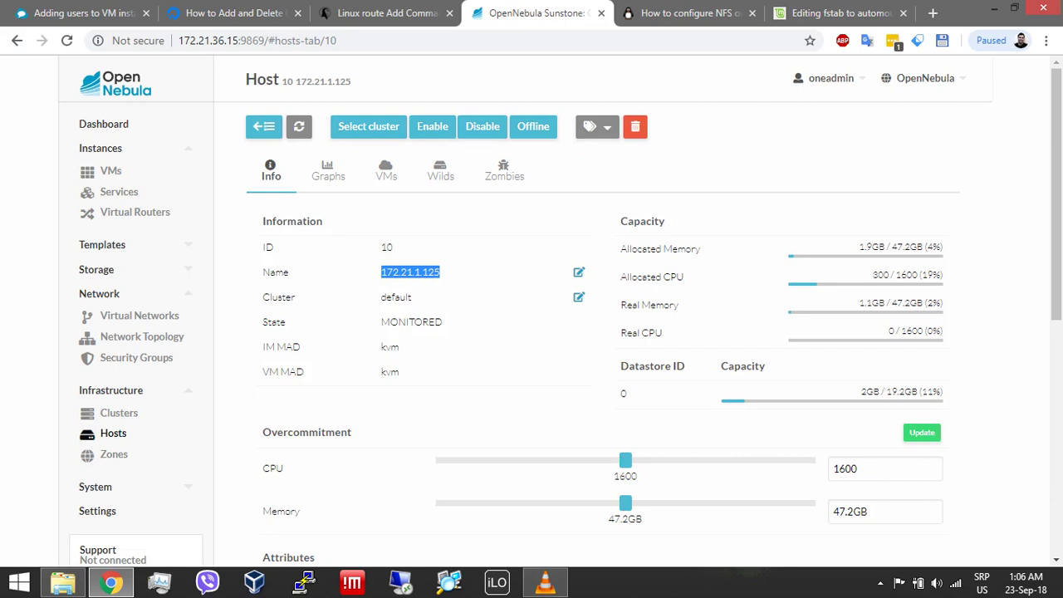
double_click(386, 247)
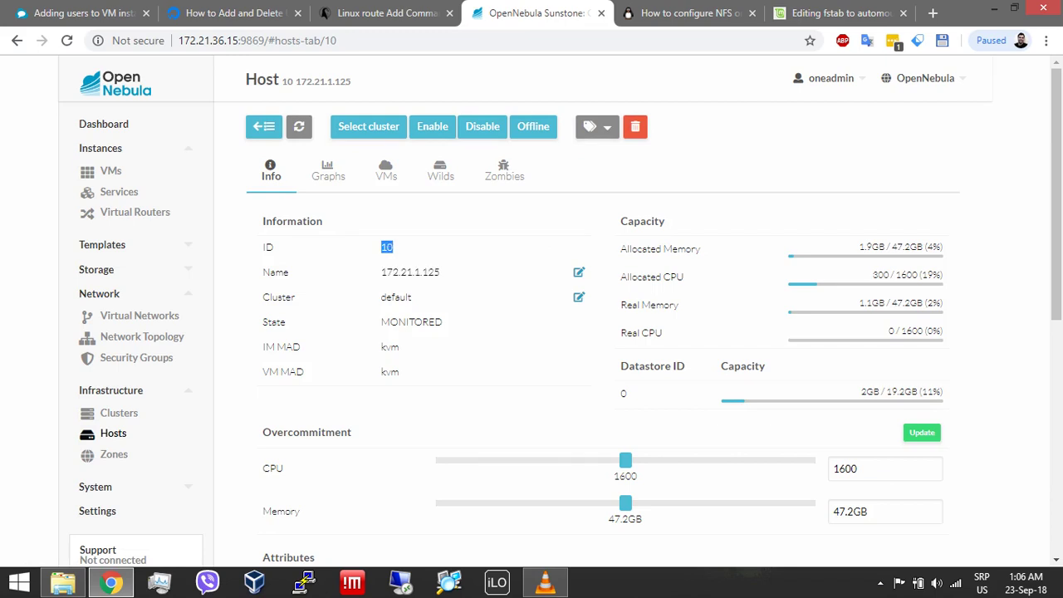
click(385, 171)
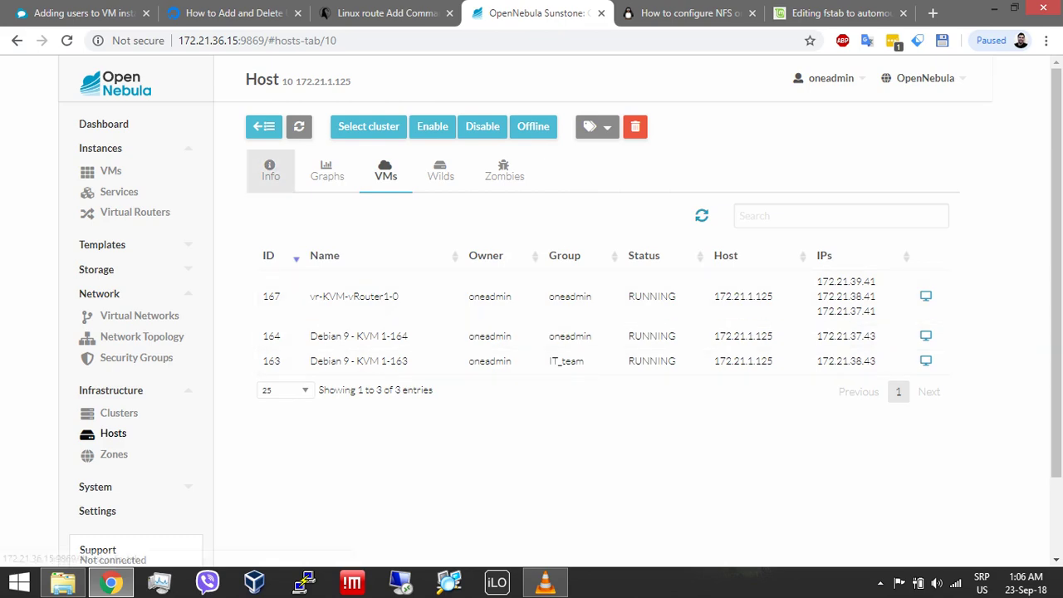
Step: Return to the default cluster's hosts, open host 172.21.1.124 and review its ID and name
click(264, 126)
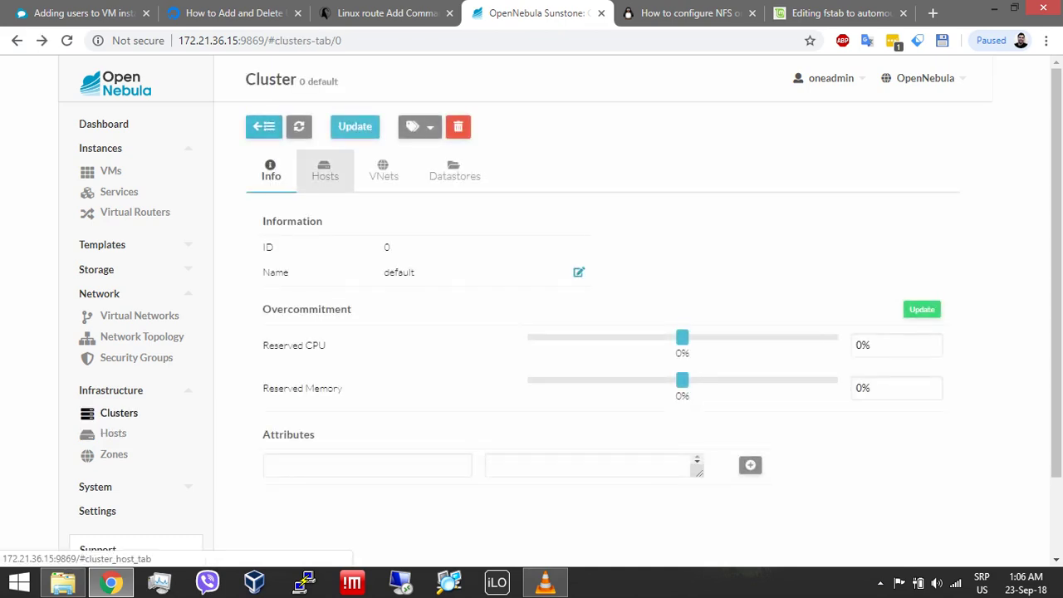
click(325, 170)
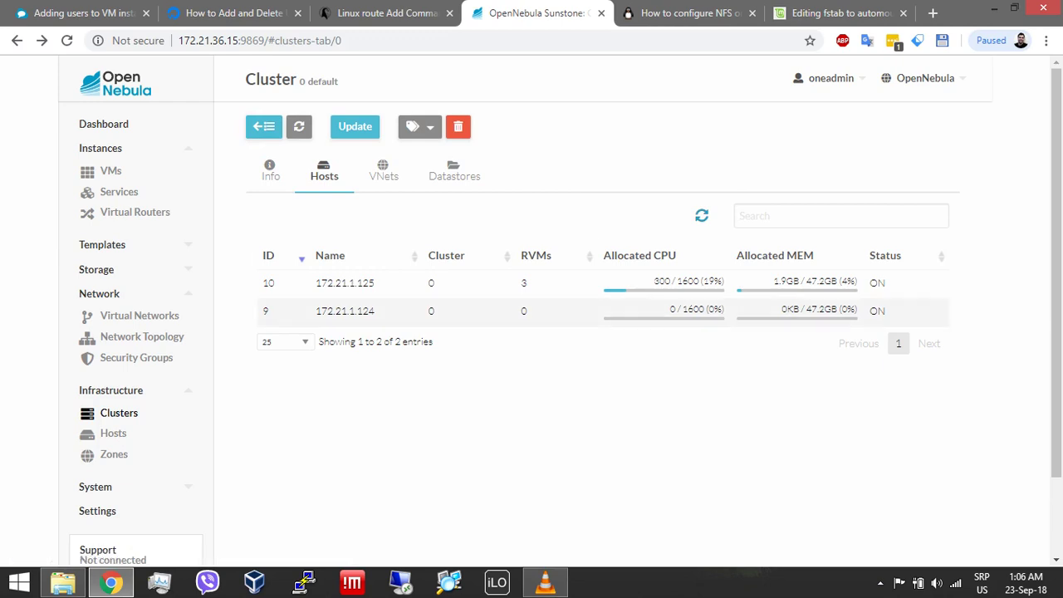
click(345, 311)
drag(440, 272, 264, 247)
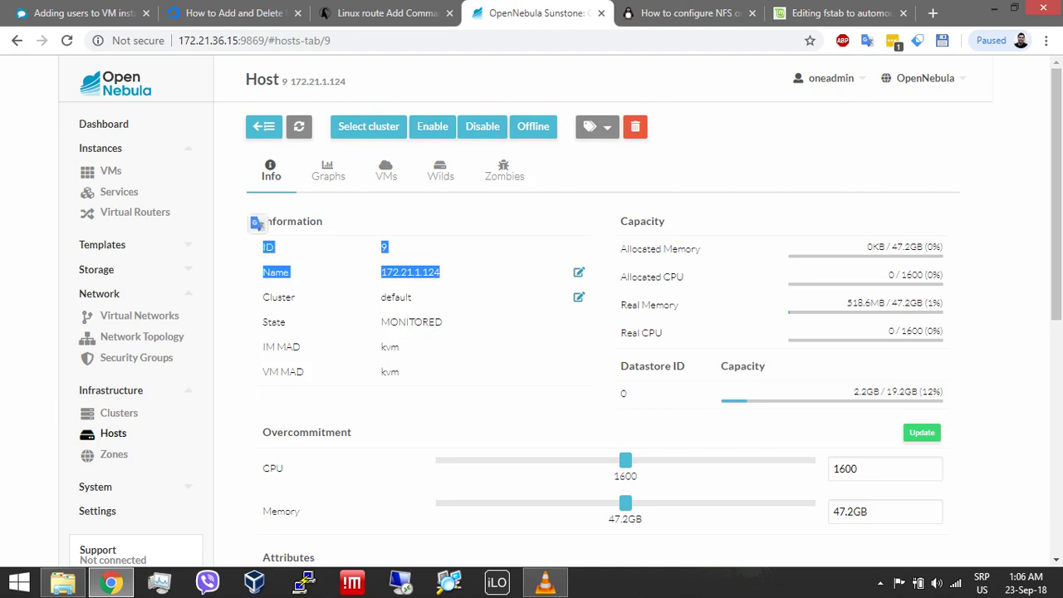
click(324, 233)
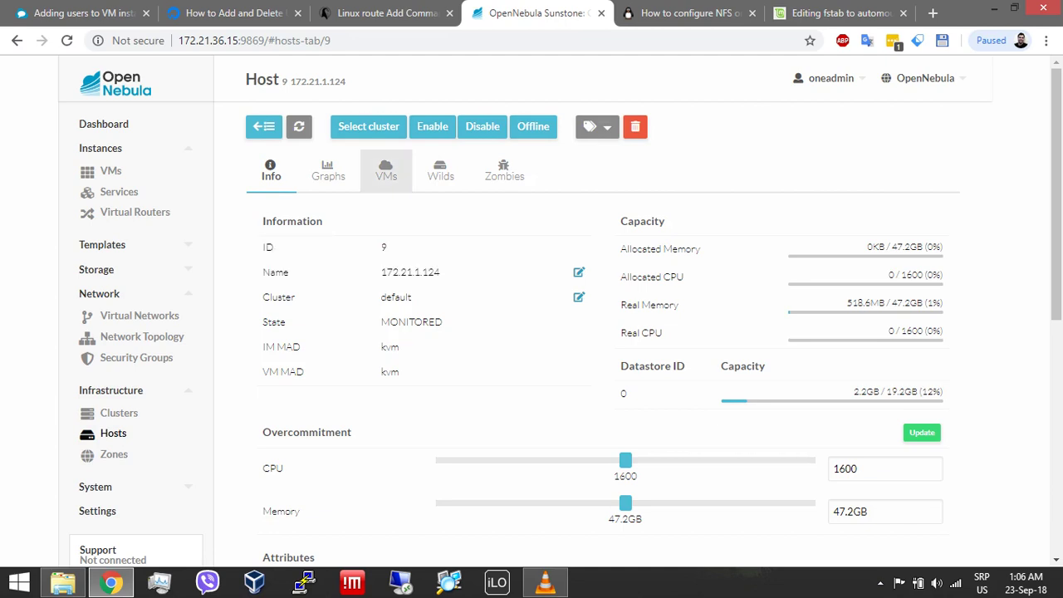
Step: List the VMs on host 172.21.1.124, and log in to the saved Opennebula Frontend session in PuTTY with the account password
click(385, 170)
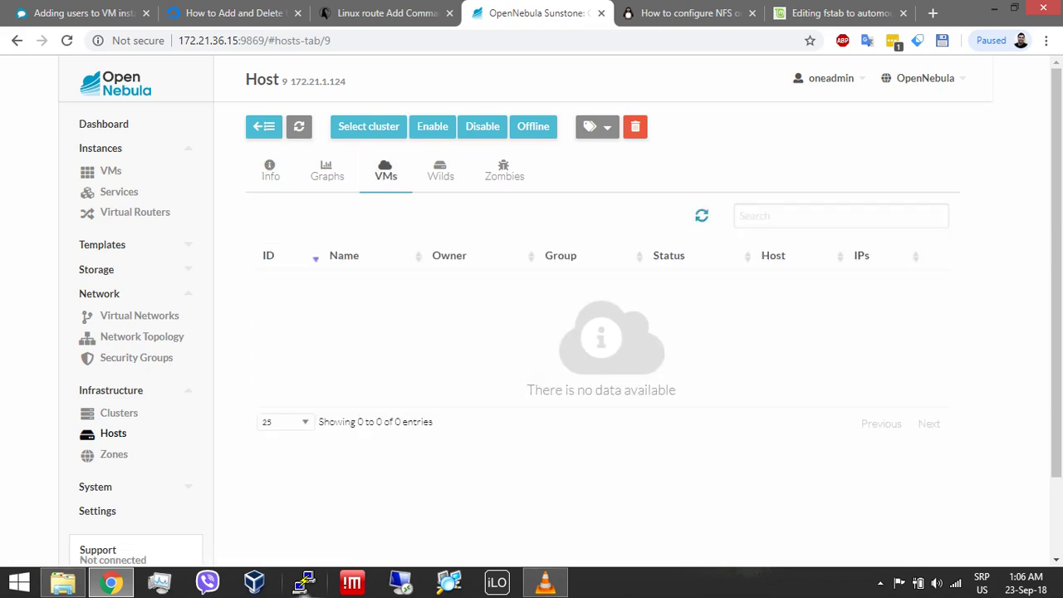
right_click(305, 583)
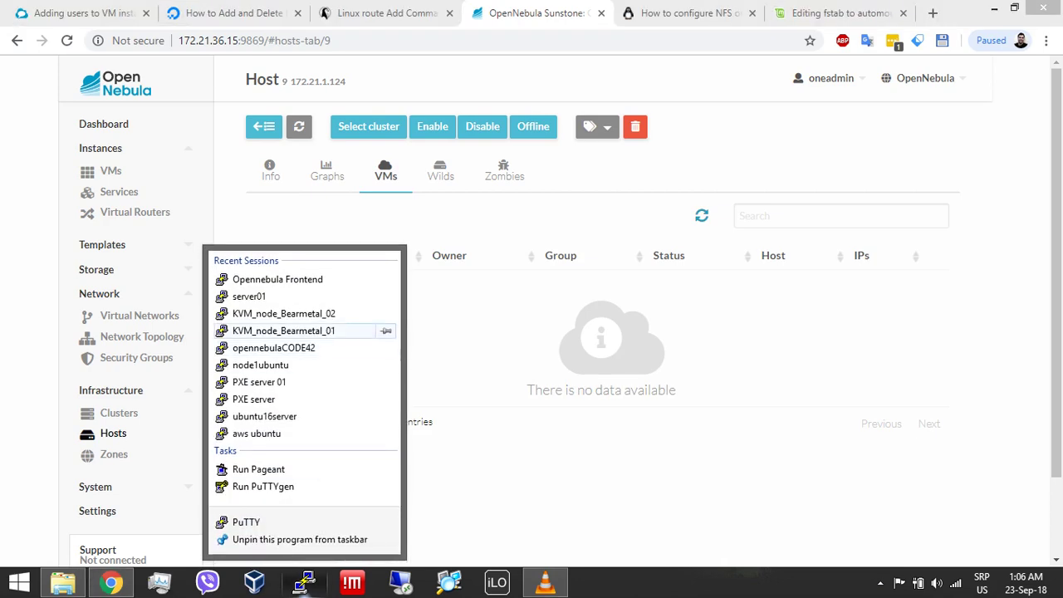
click(283, 283)
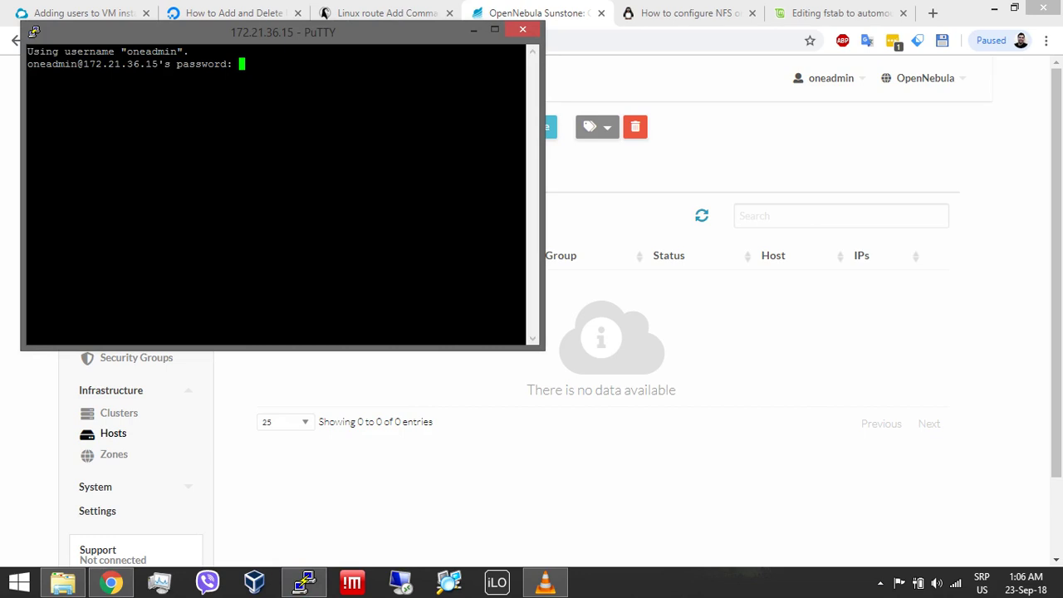
key(Return)
Step: Connect from the frontend server to host 172.21.1.124 over SSH
text(ssh)
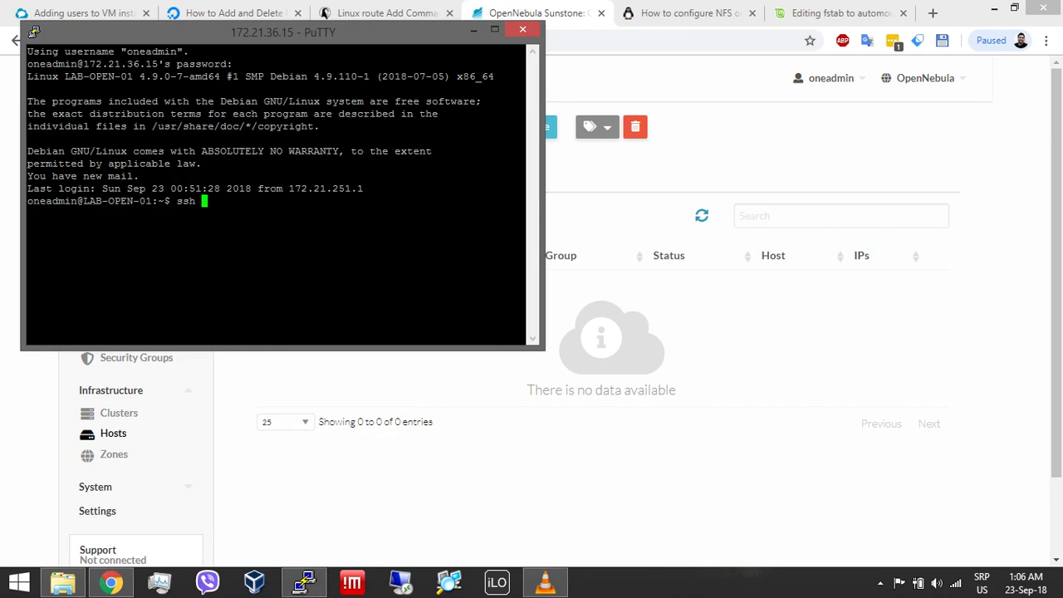
text( 172.21.1.124)
key(Return)
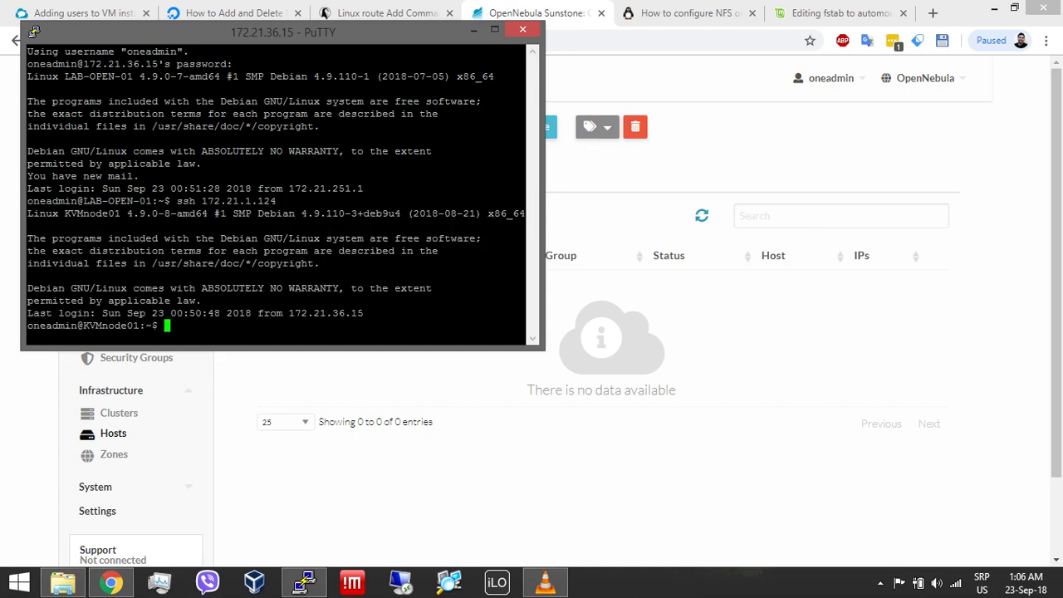
Step: Switch back to OpenNebula Sunstone and check the name of the open host and its VM list
key(alt+Tab)
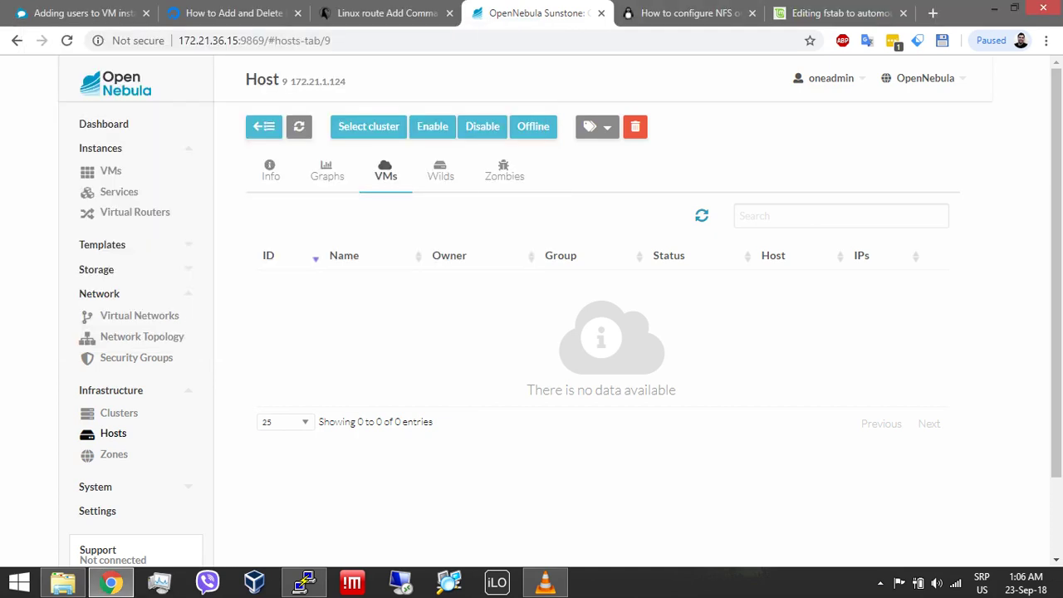
click(271, 171)
drag(441, 271, 381, 272)
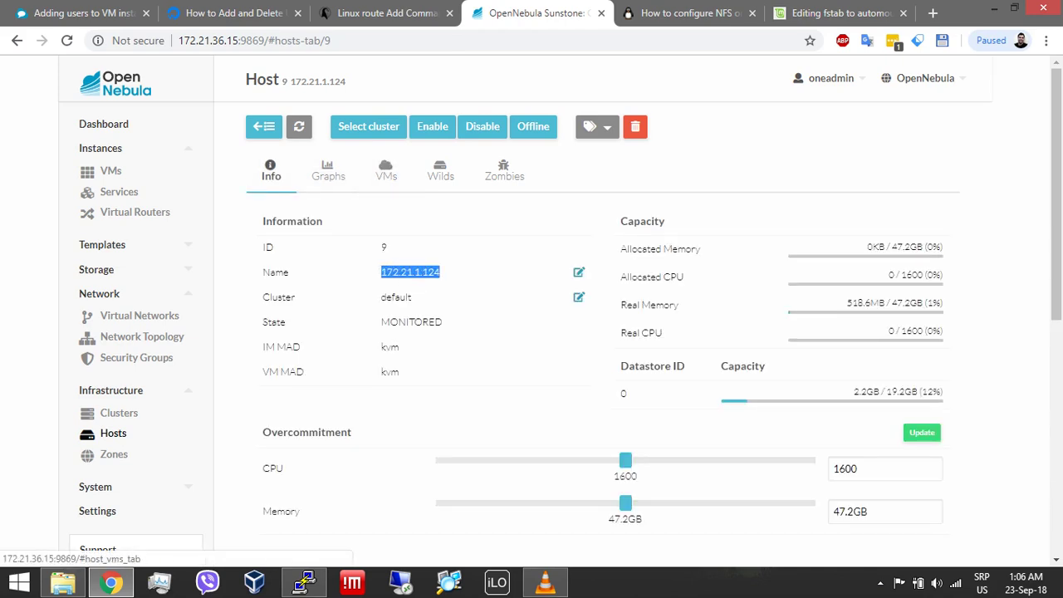
click(386, 171)
Step: Switch to the PuTTY session on KVMnode01 and become root with su, entering the root password
key(alt+Tab)
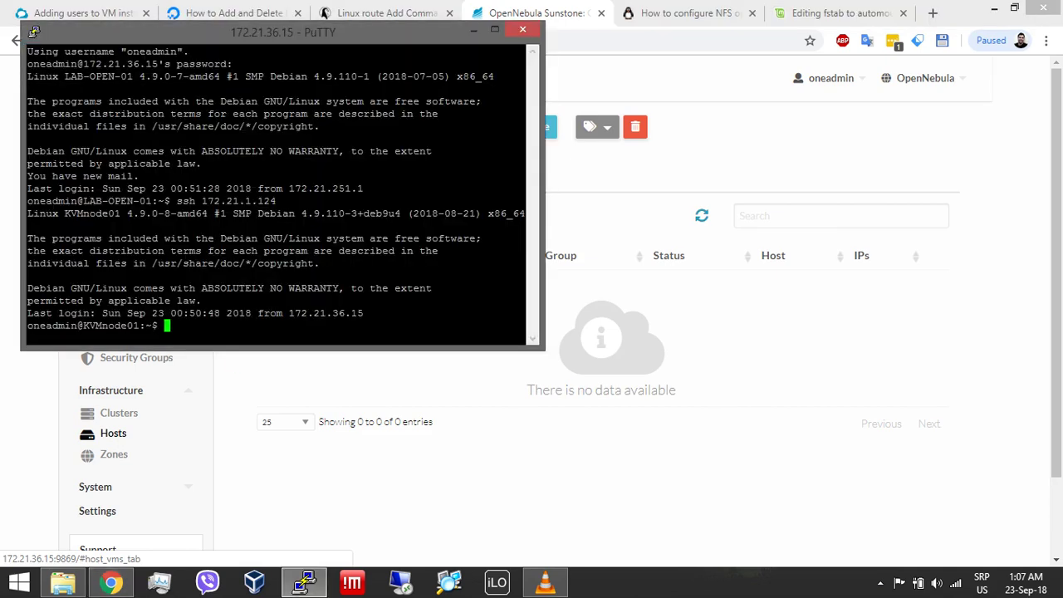
text(su)
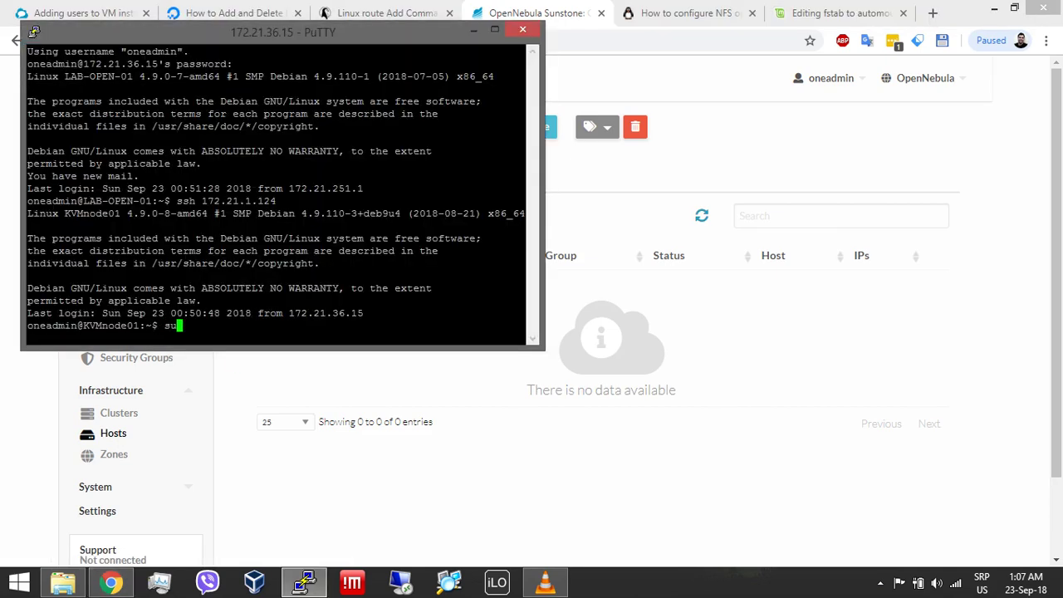
key(Return)
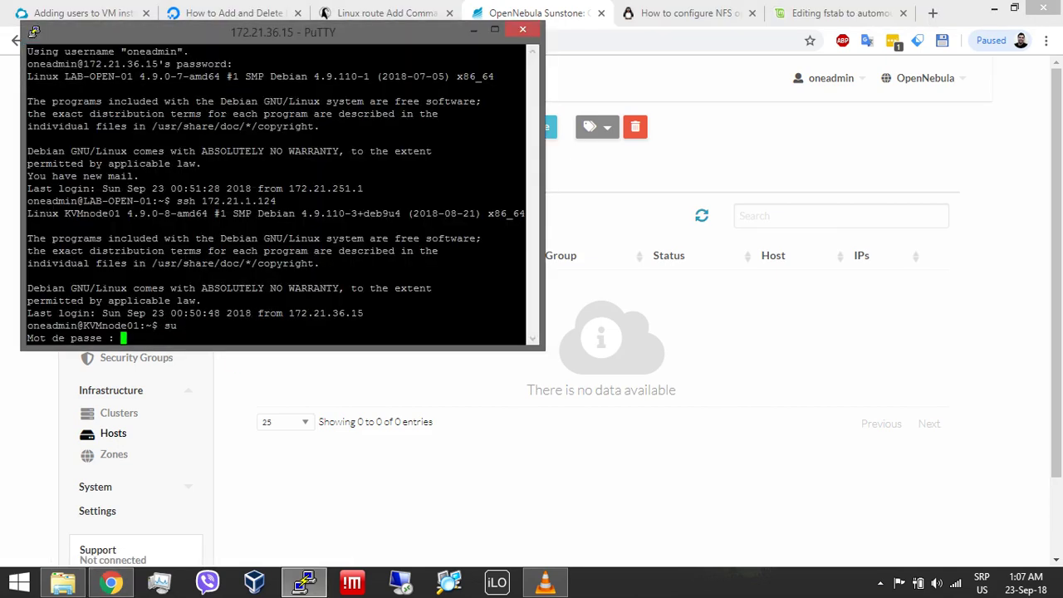
key(Return)
Step: List the network bridges on KVMnode01 with brctl show
text(brctl)
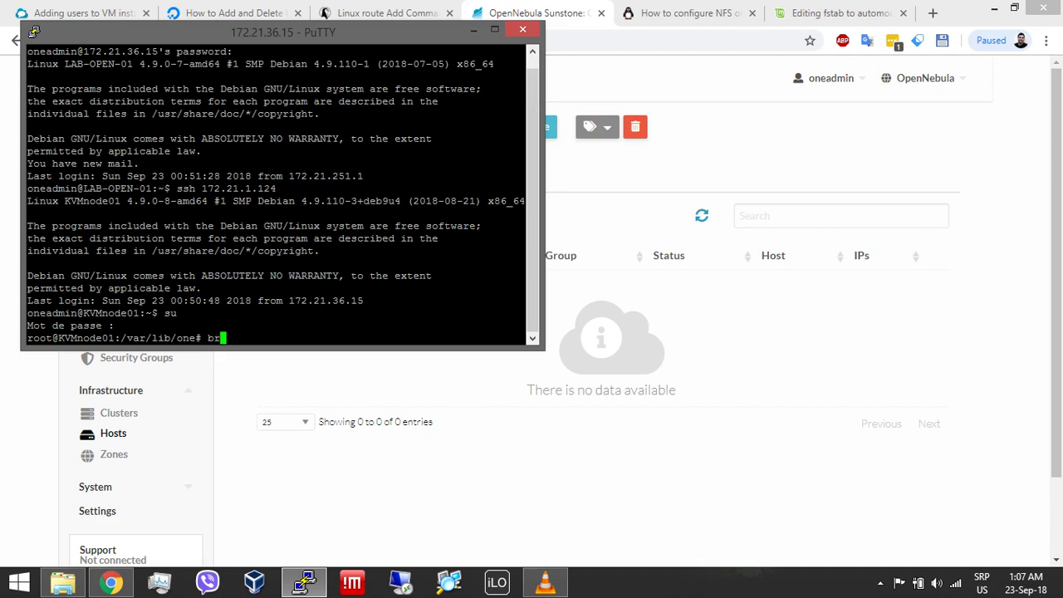
text(show)
key(Return)
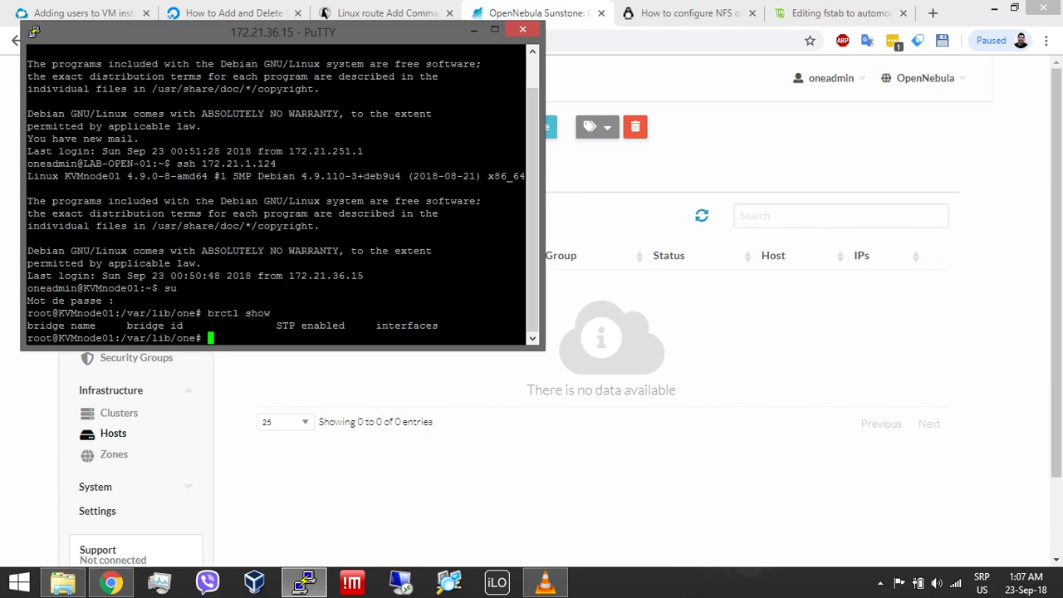
Step: Return to the default cluster's hosts in Sunstone, open host 172.21.1.125, and review its ID, name and running VMs
key(alt+Tab)
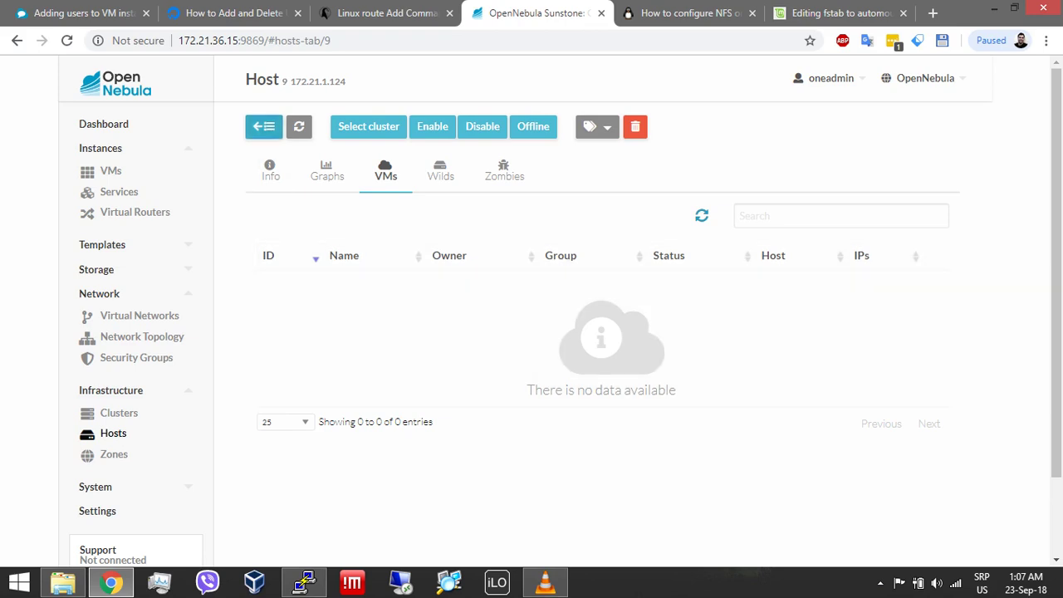
click(263, 127)
click(325, 171)
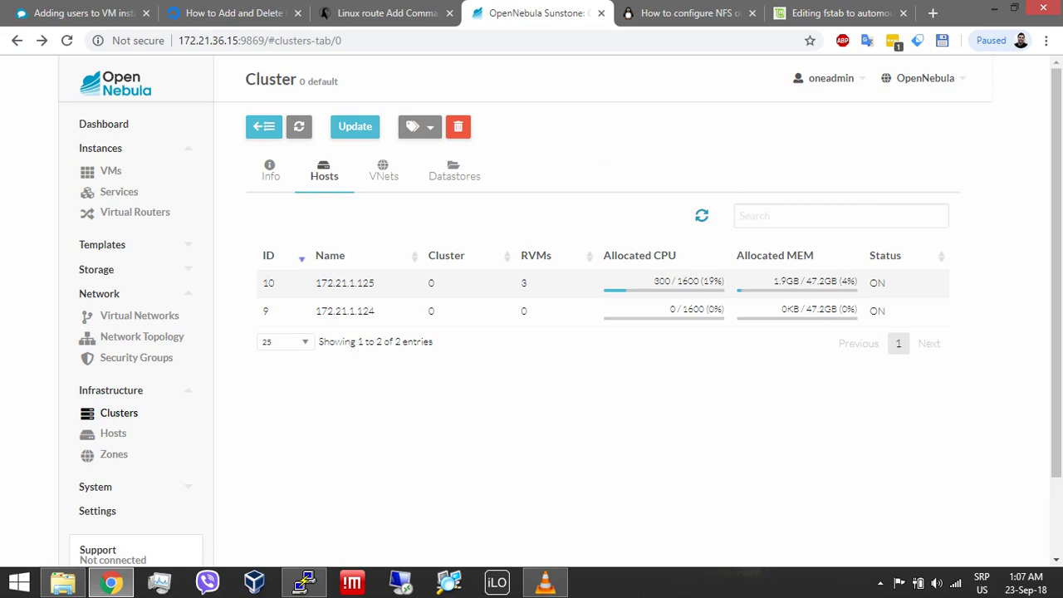
click(345, 282)
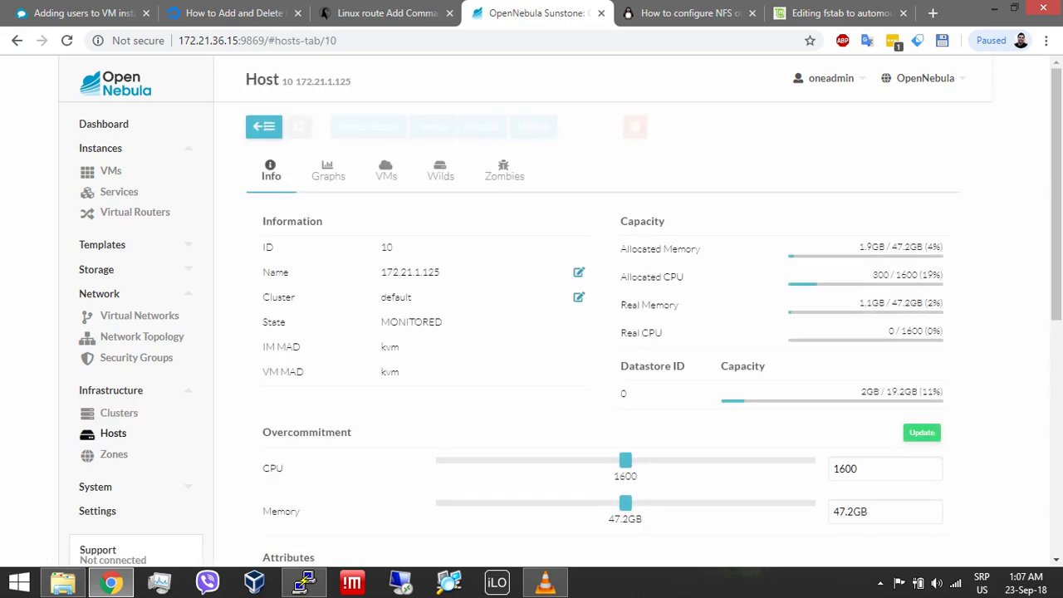
drag(440, 272, 263, 247)
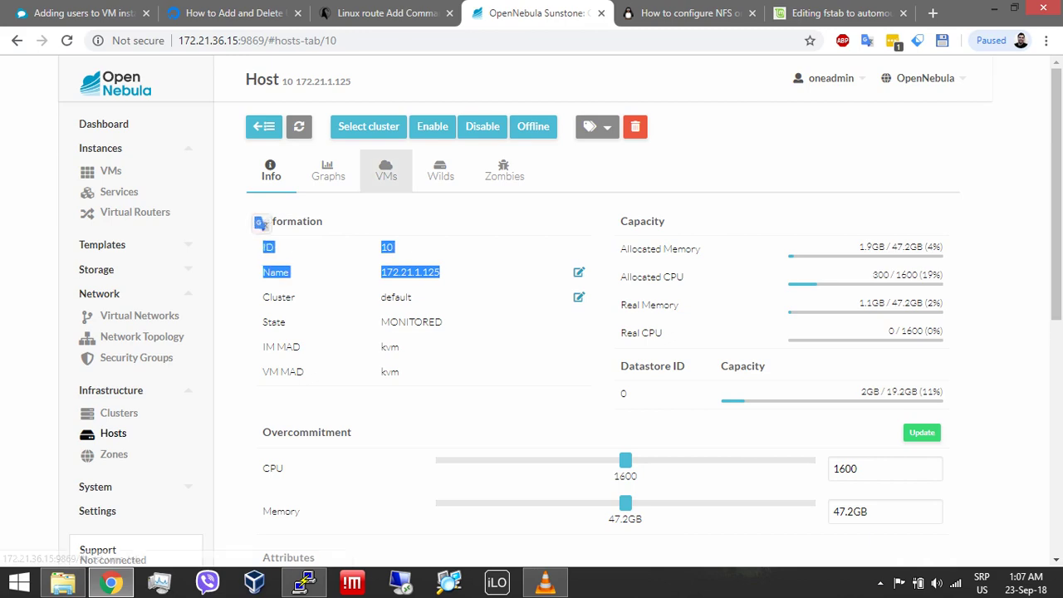
click(385, 170)
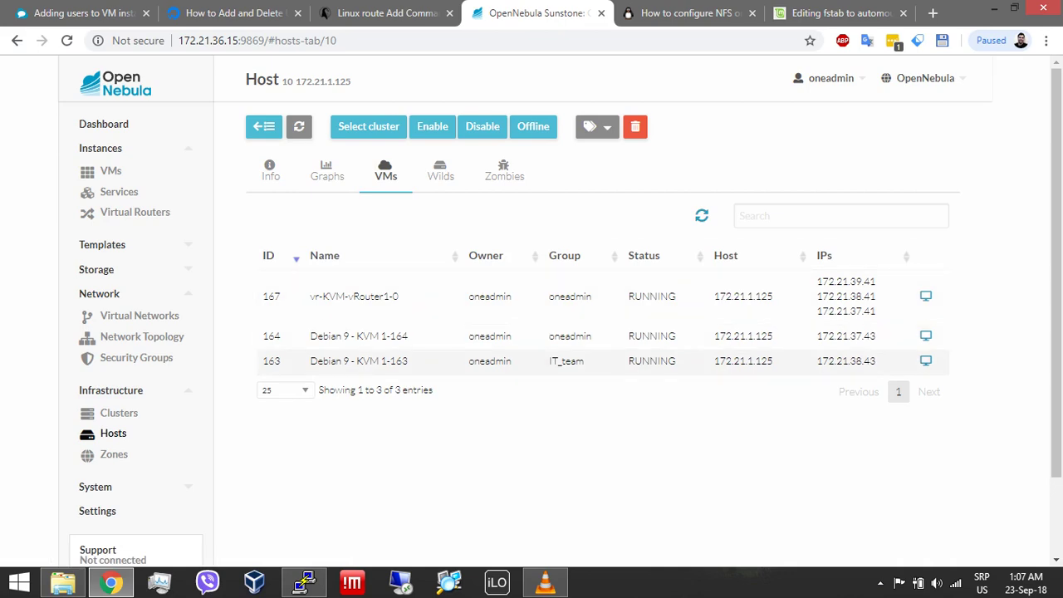
Step: Open the VM Debian 9 - KVM 1-163 and review its ID, host, IP address and attached network
click(358, 361)
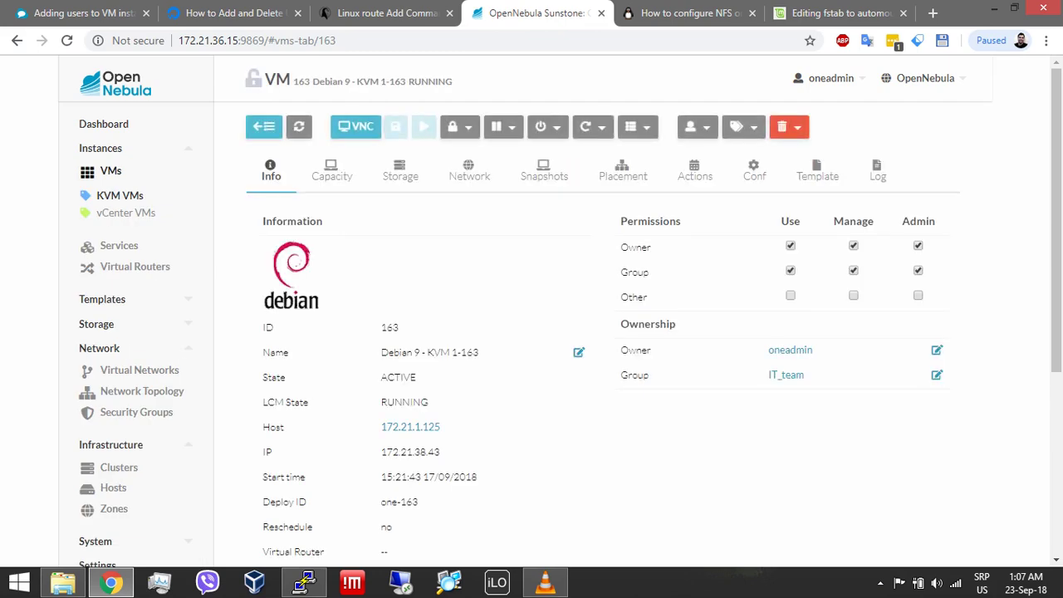
drag(399, 327, 382, 328)
drag(442, 427, 380, 428)
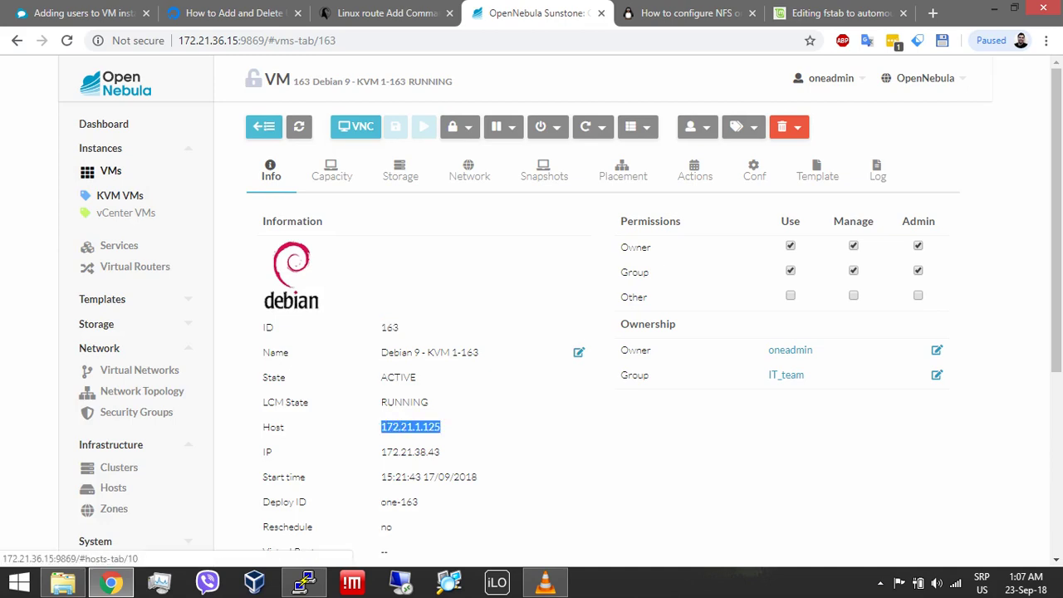
drag(442, 452, 380, 452)
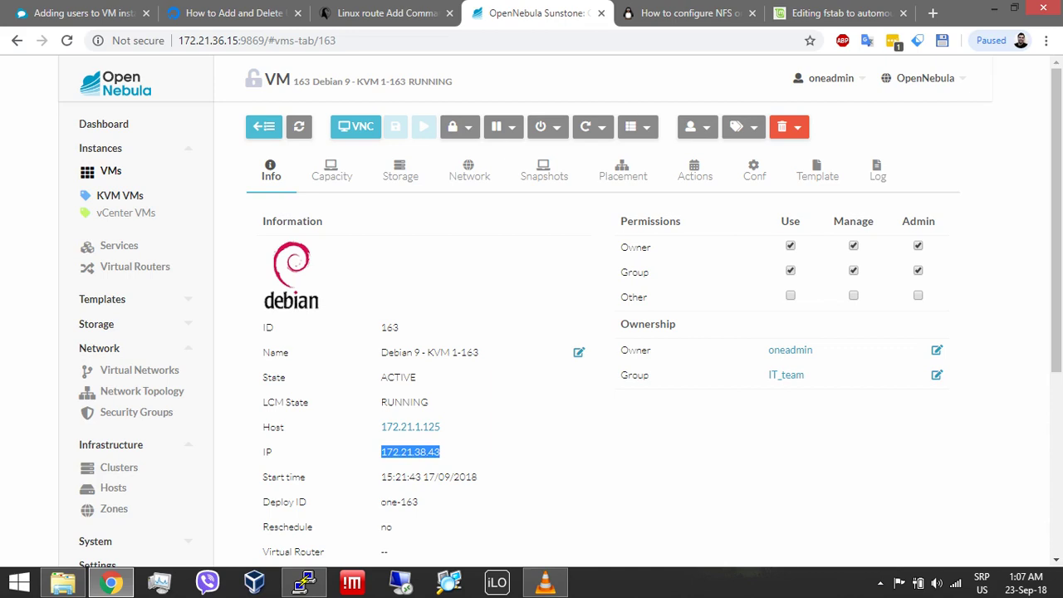
click(469, 170)
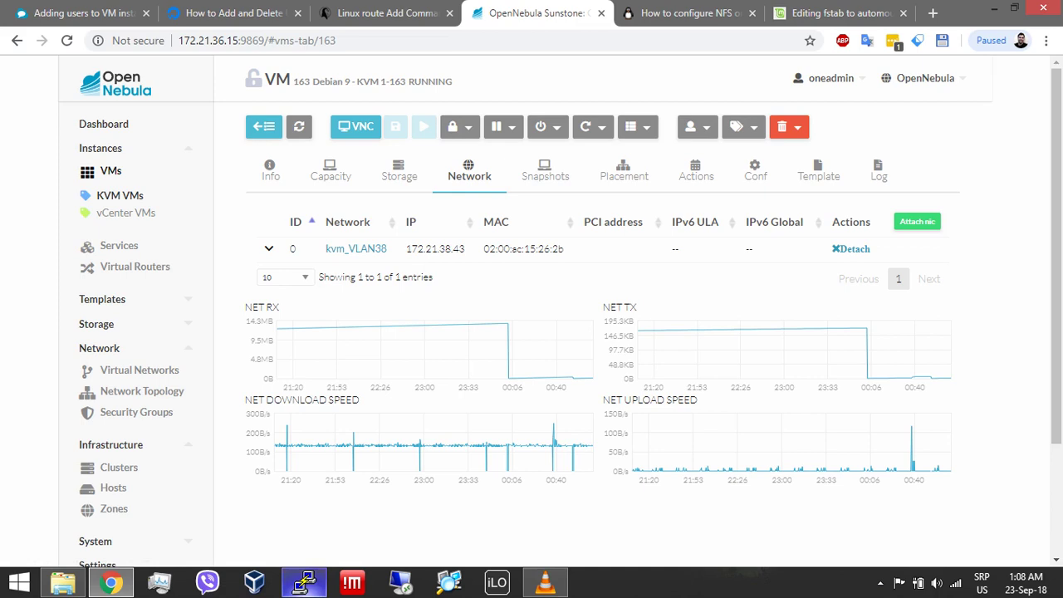
Step: Open another Opennebula Frontend session in PuTTY, log in with the account password, and become root with su and the root password
right_click(304, 584)
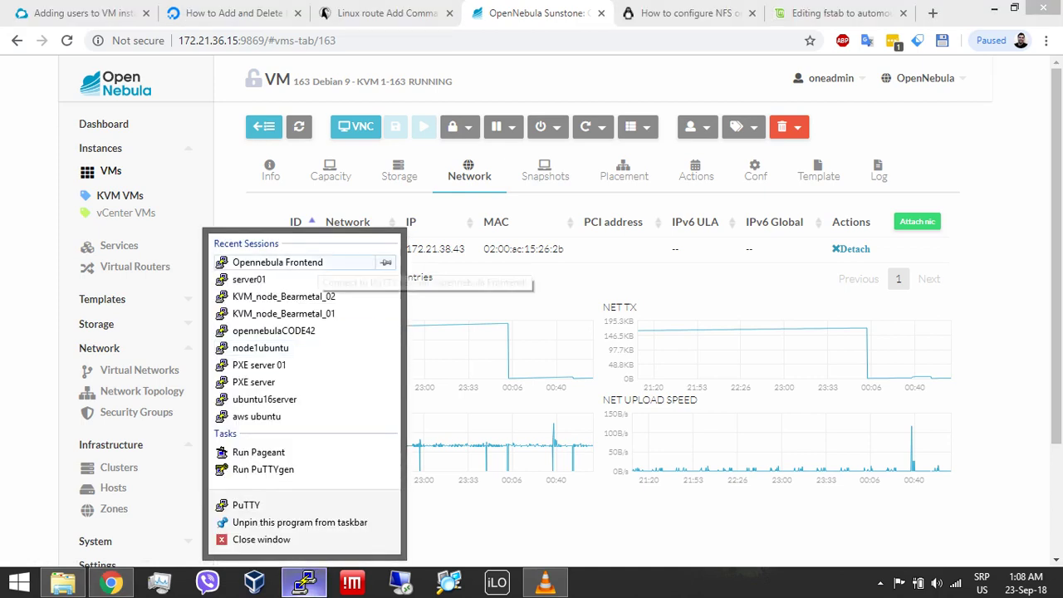
click(278, 262)
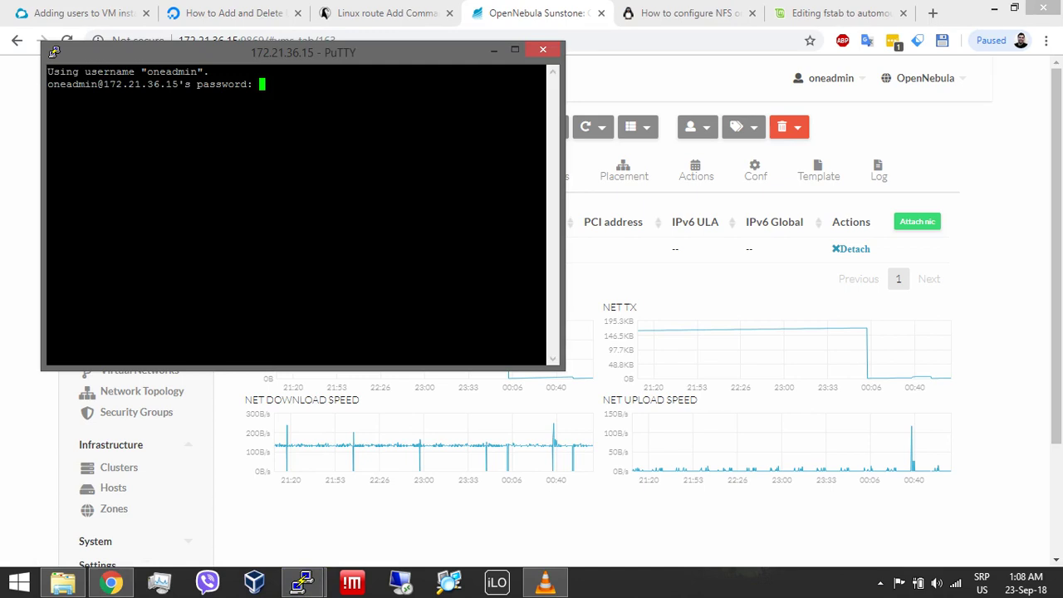
key(Return)
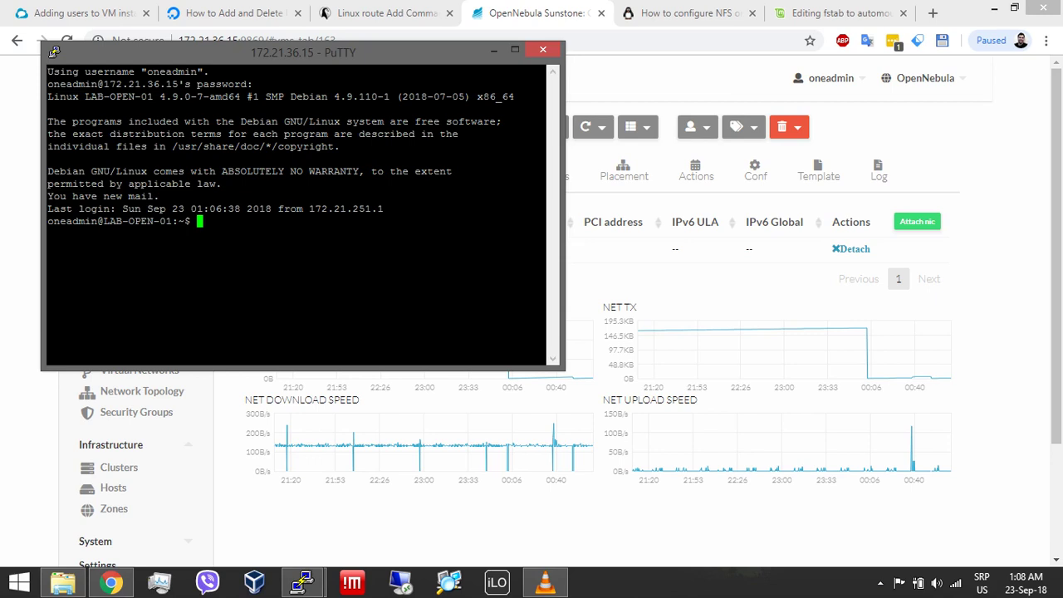
text(su)
key(Return)
key(Return)
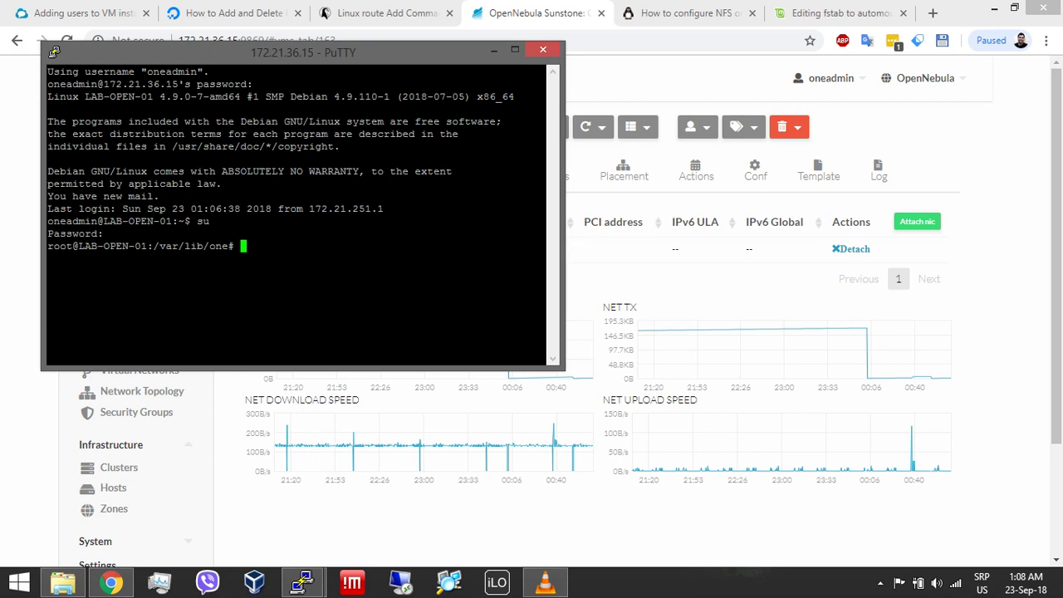
Step: Switch to Sunstone, open the virtual router KVM-vRouter1, and review its networks, attributes and VMs
key(alt+Tab)
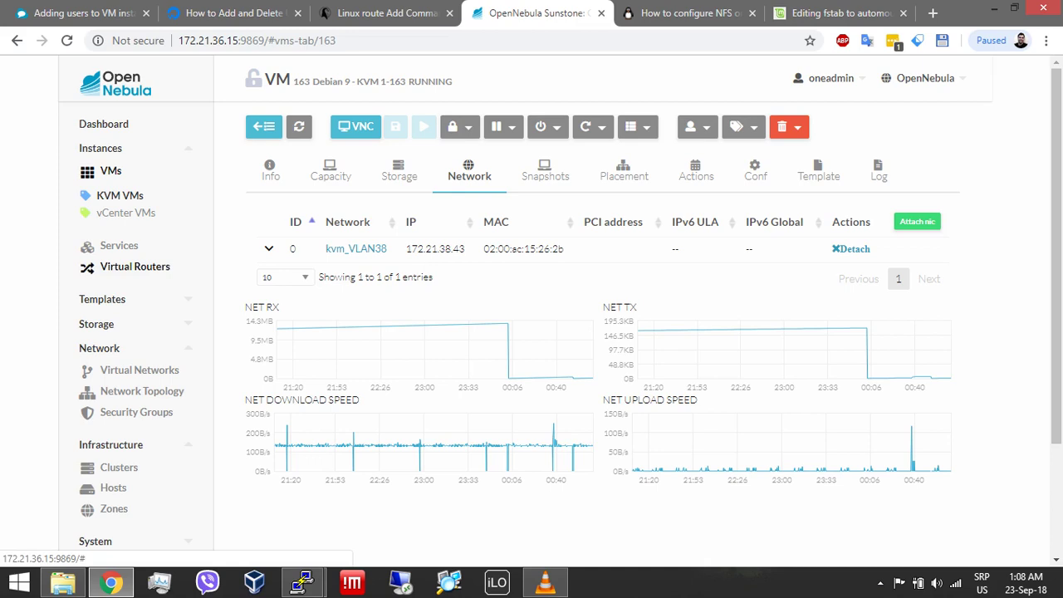
click(134, 266)
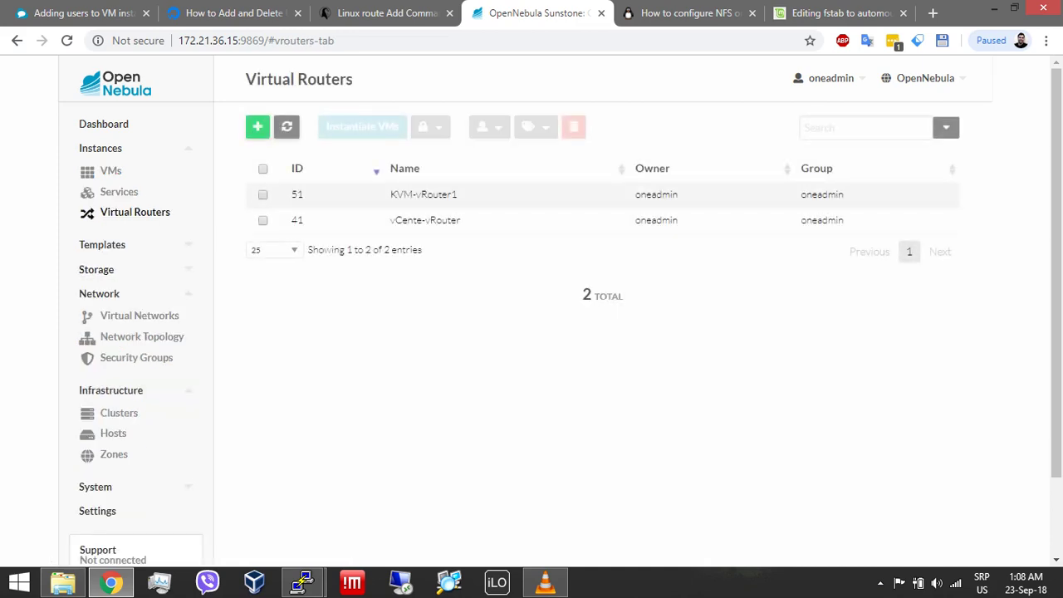
click(424, 195)
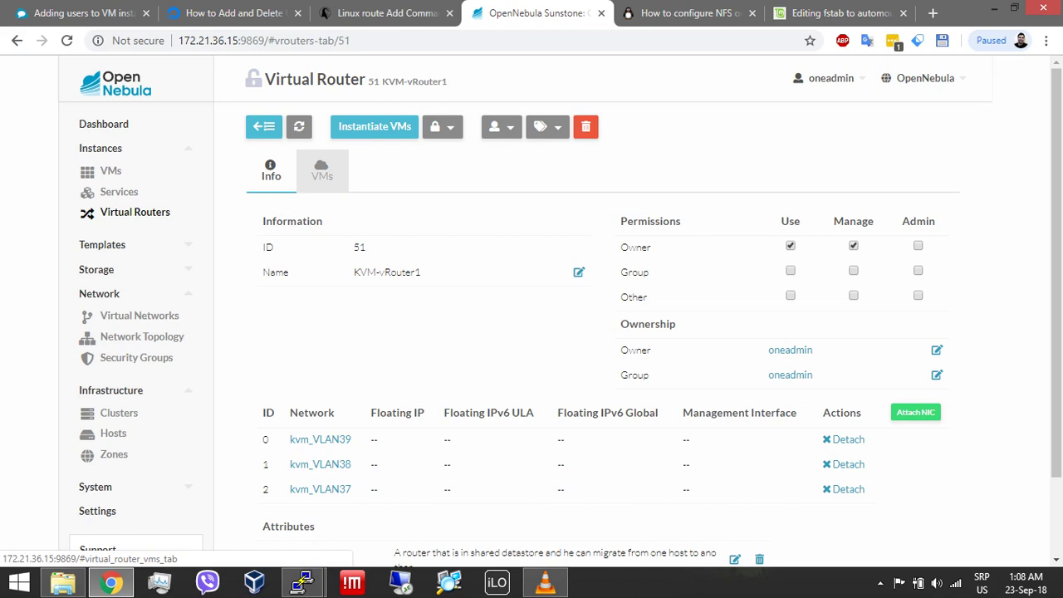
scroll(321, 170, down, 2)
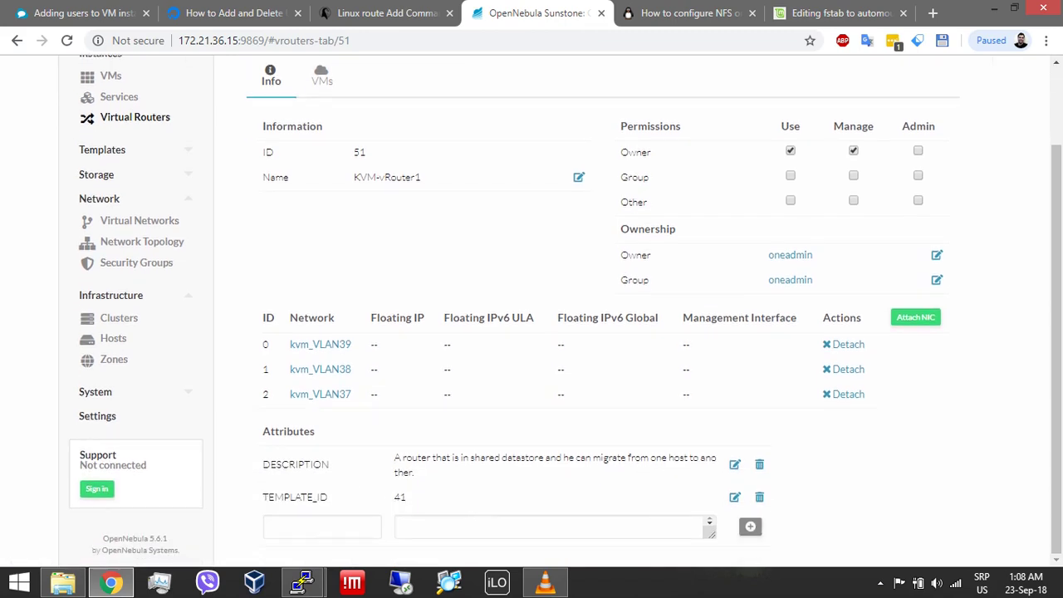
click(322, 76)
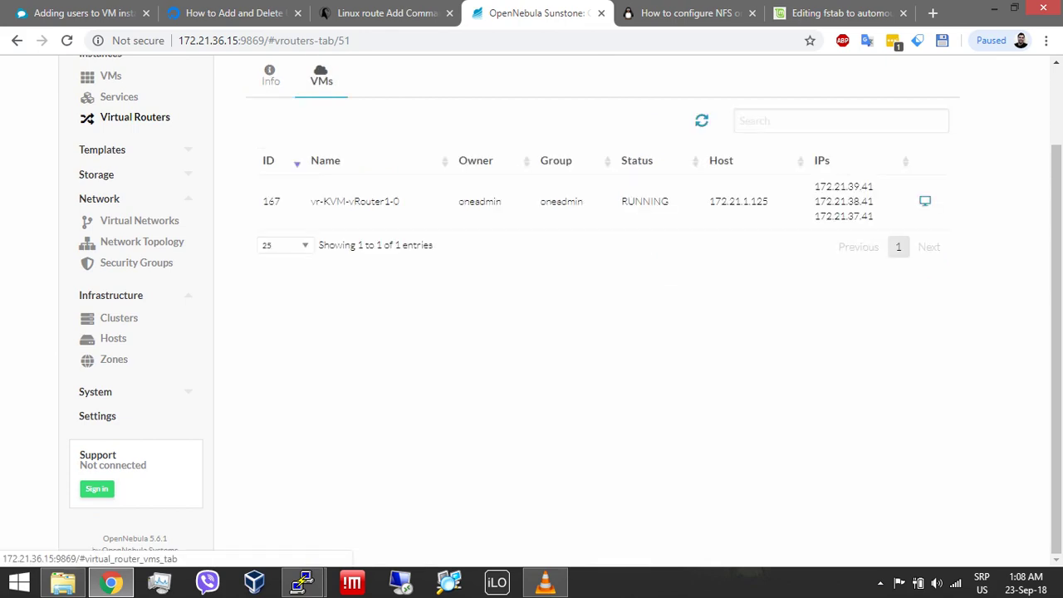
Step: Open the router VM vr-KVM-vRouter1-0 and copy its IP address 172.21.39.41
drag(874, 186, 814, 186)
click(814, 186)
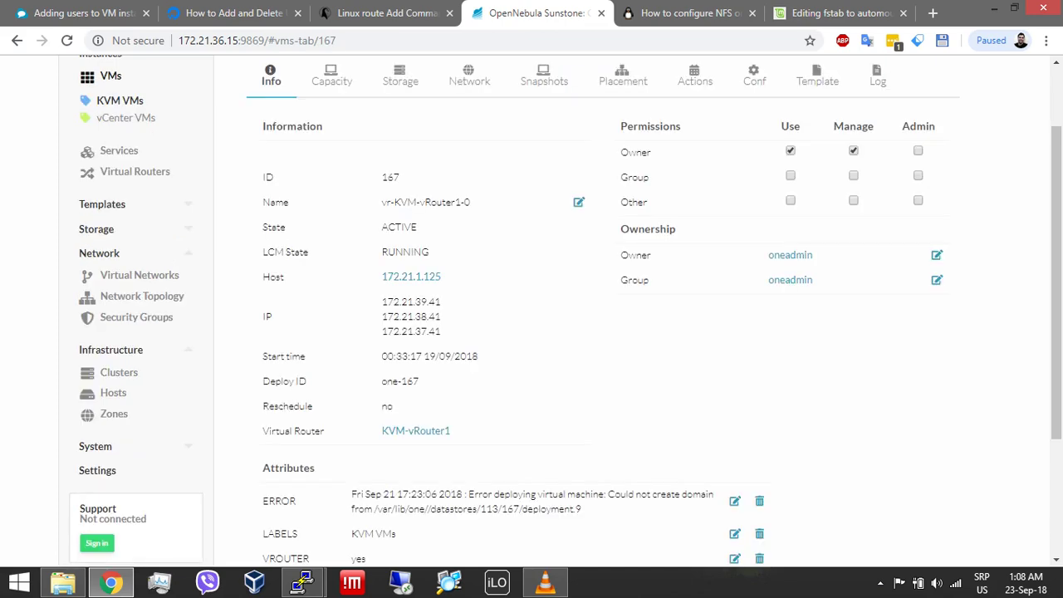
drag(442, 302, 381, 302)
key(ctrl+c)
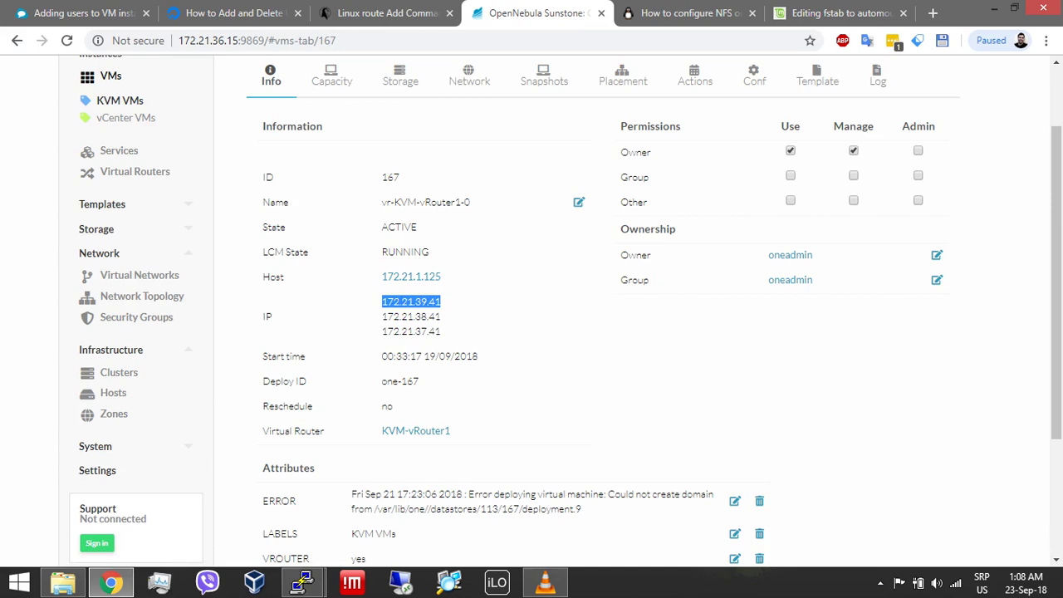
Step: Switch to the root PuTTY session on the frontend and connect to 172.21.39.41 over SSH, entering the SSH key passphrase
key(alt+Tab)
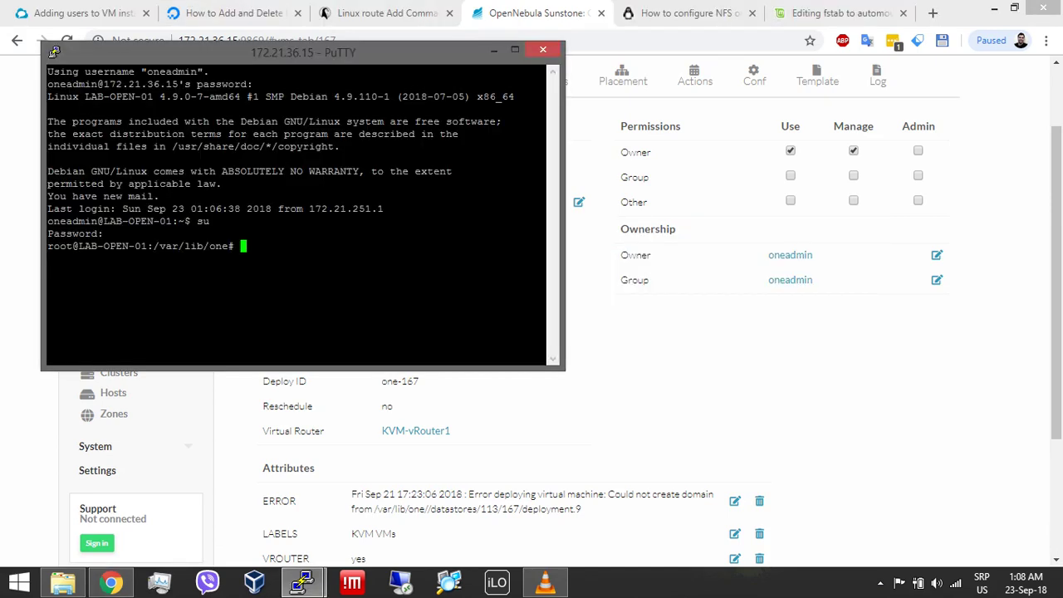
text(ssh)
key(shift+Insert)
key(Return)
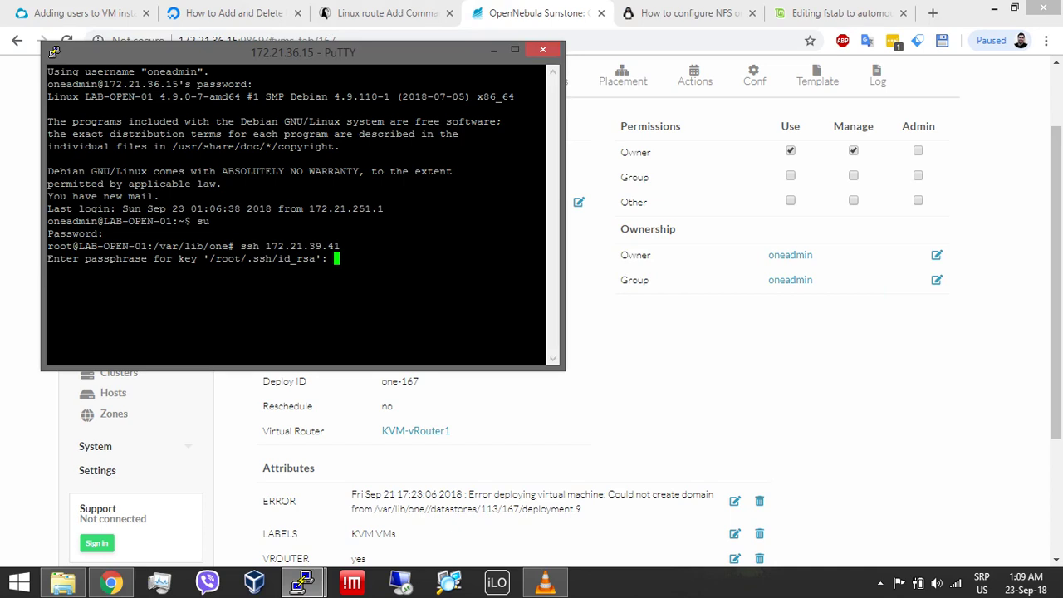
key(Return)
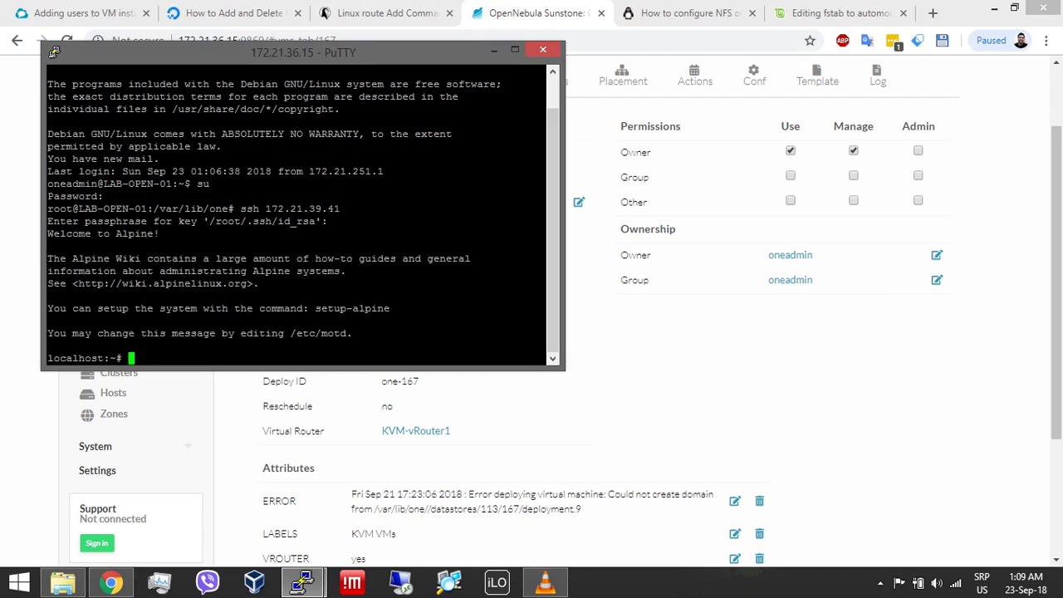
Step: List the router VM's interfaces with ip a and its routes with ip route, and examine the default route
text(ip a)
key(Return)
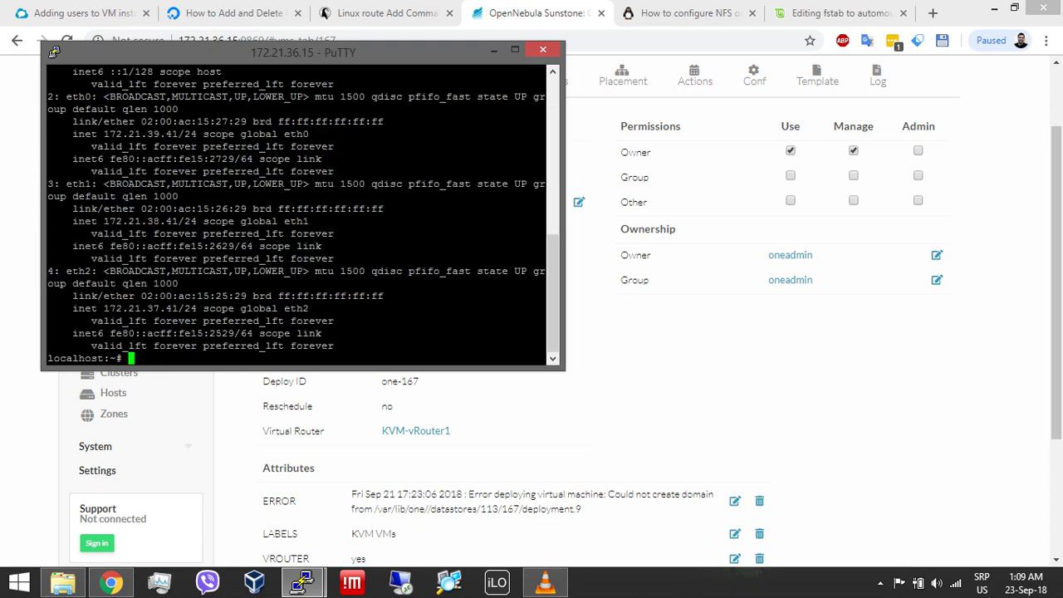
key(super+shift+Up)
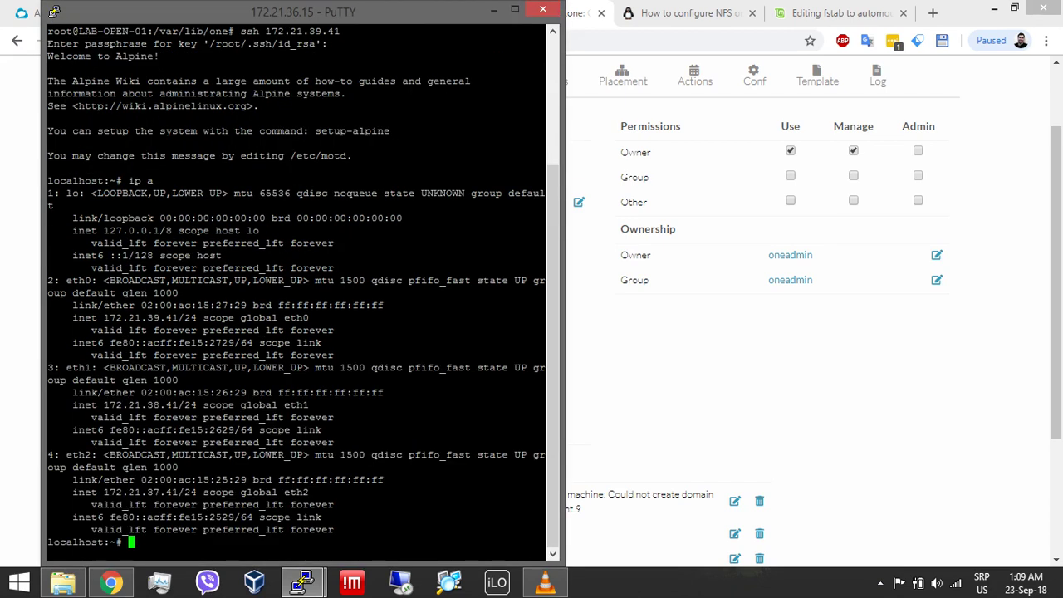
text(ip route)
key(Return)
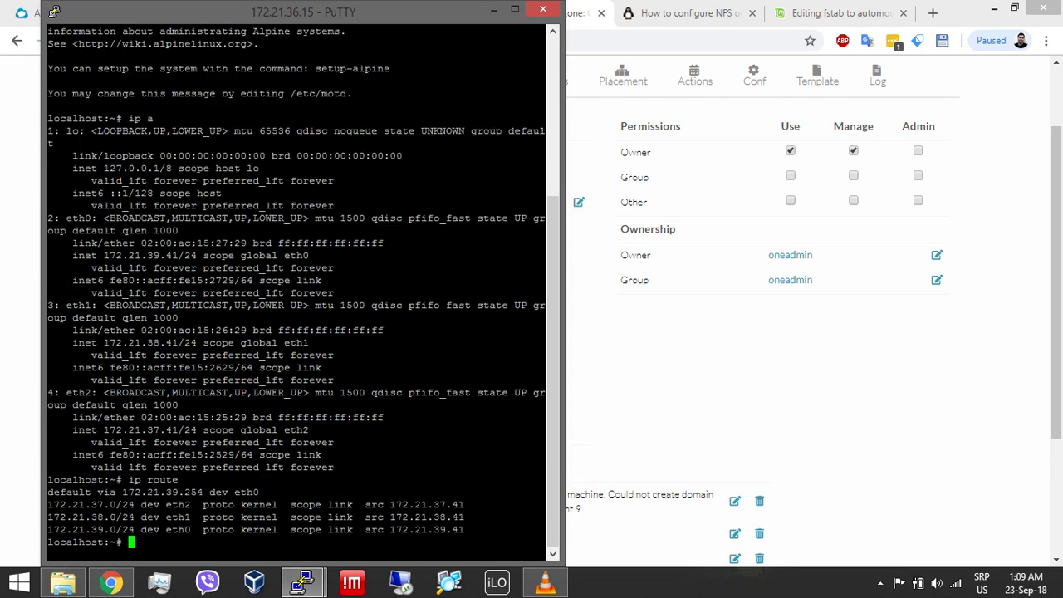
drag(48, 491, 274, 492)
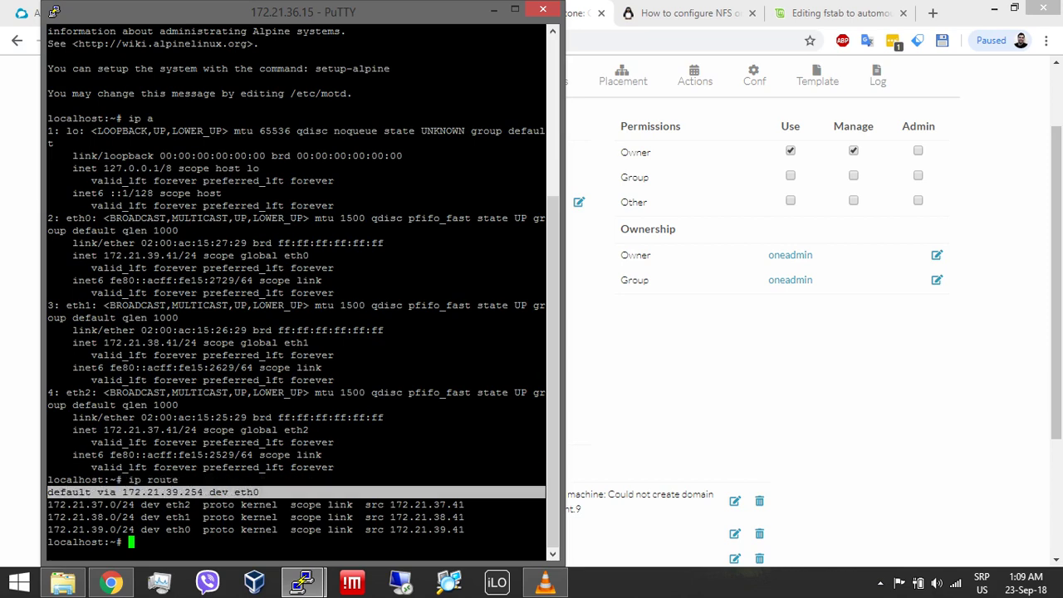
click(261, 492)
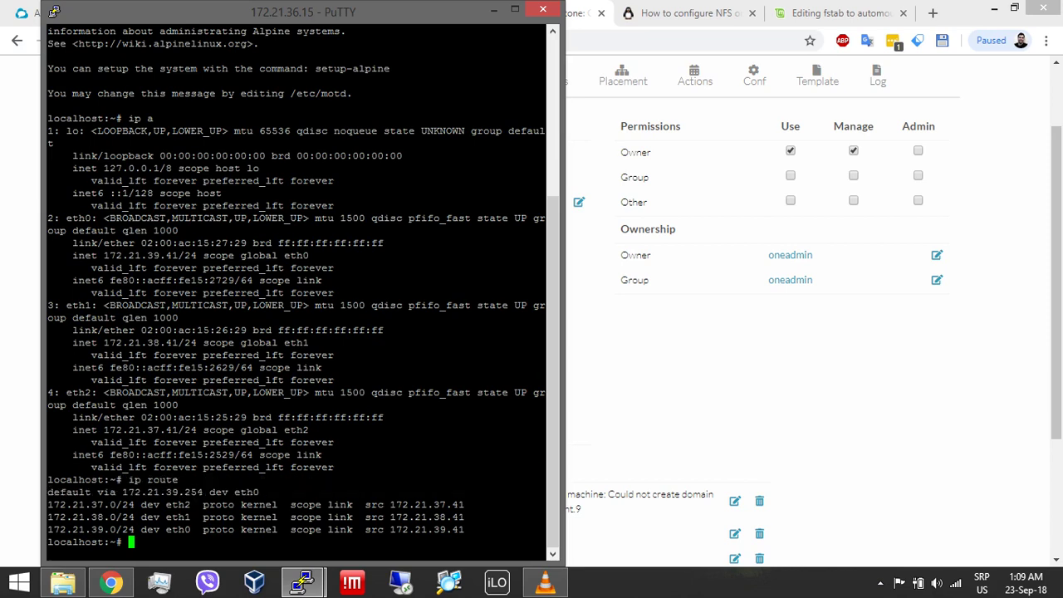
Step: Test the router VM's internet connectivity by pinging google.com, and stop the ping after a few replies
text(ping google.com)
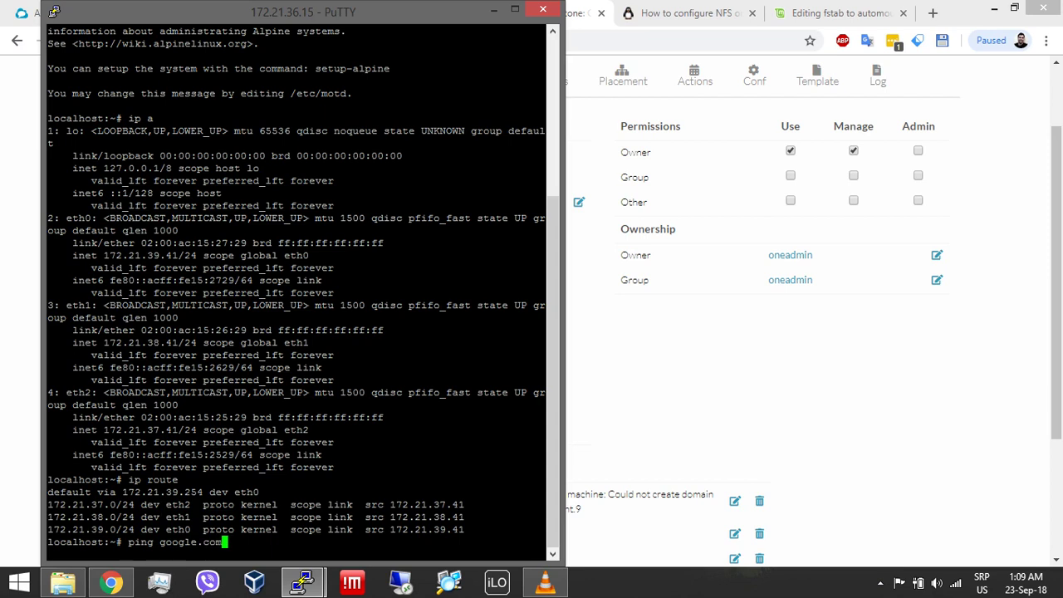
key(Return)
key(ctrl+c)
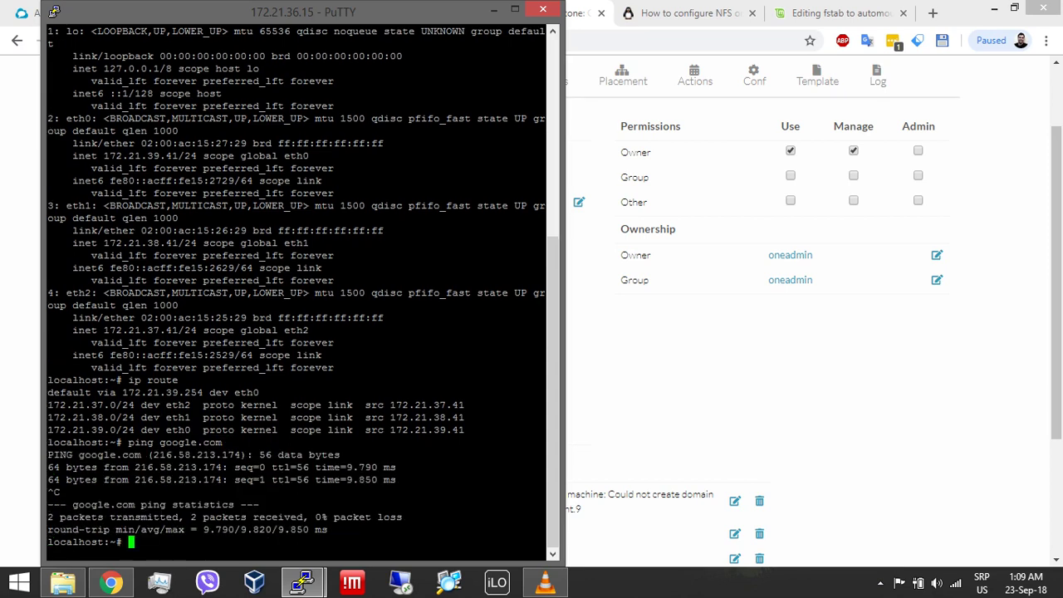
Step: List the router VM's NAT rules with iptables -L -t nat and examine the MASQUERADE entries in the POSTROUTING chain
text(ip)
key(BackSpace)
text(tables -L -t nat)
key(Return)
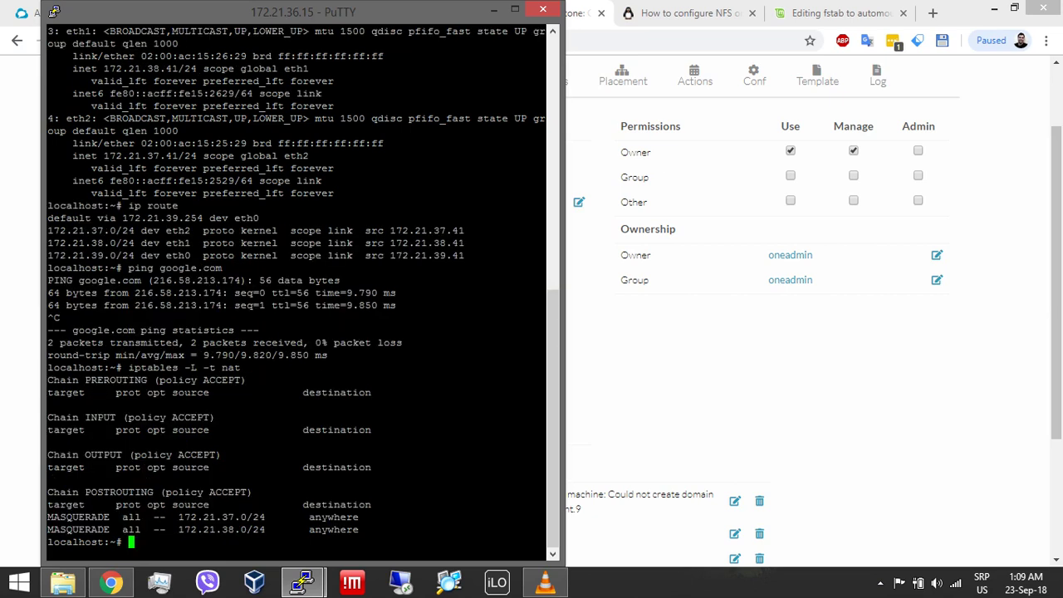
drag(48, 492, 154, 492)
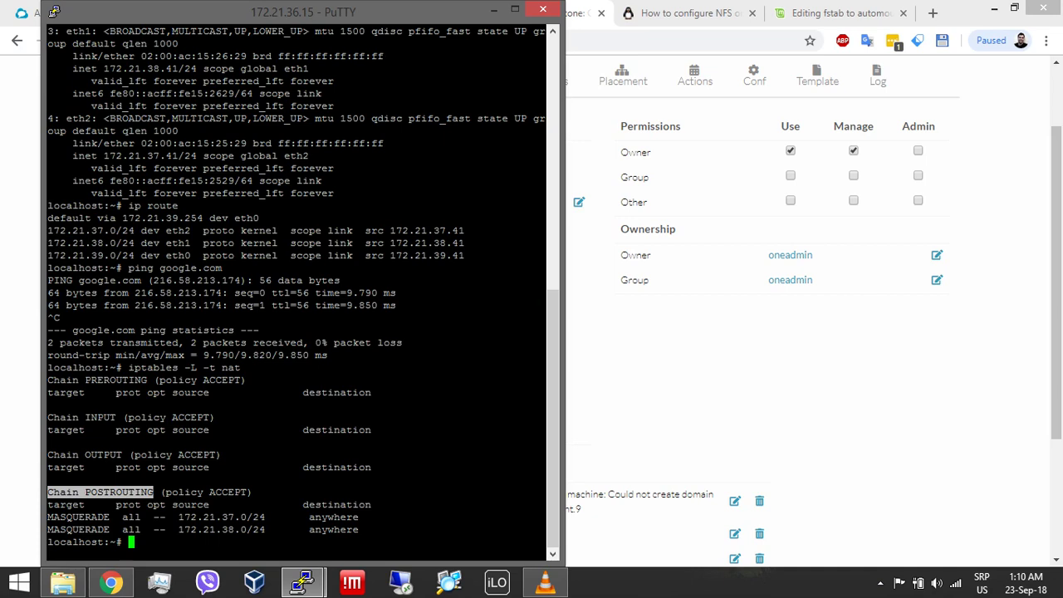
drag(48, 529, 272, 529)
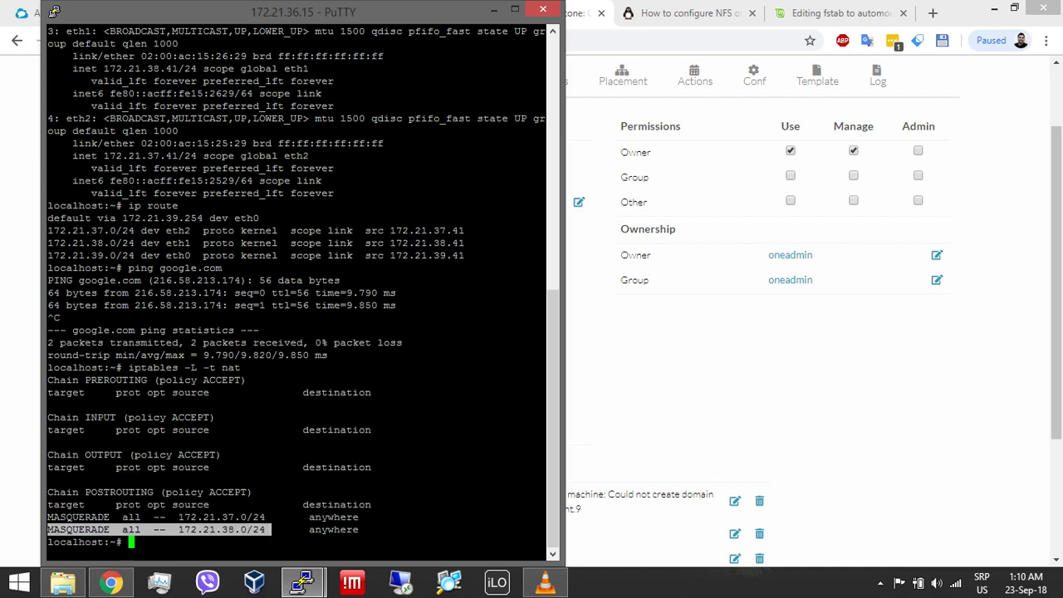
click(272, 529)
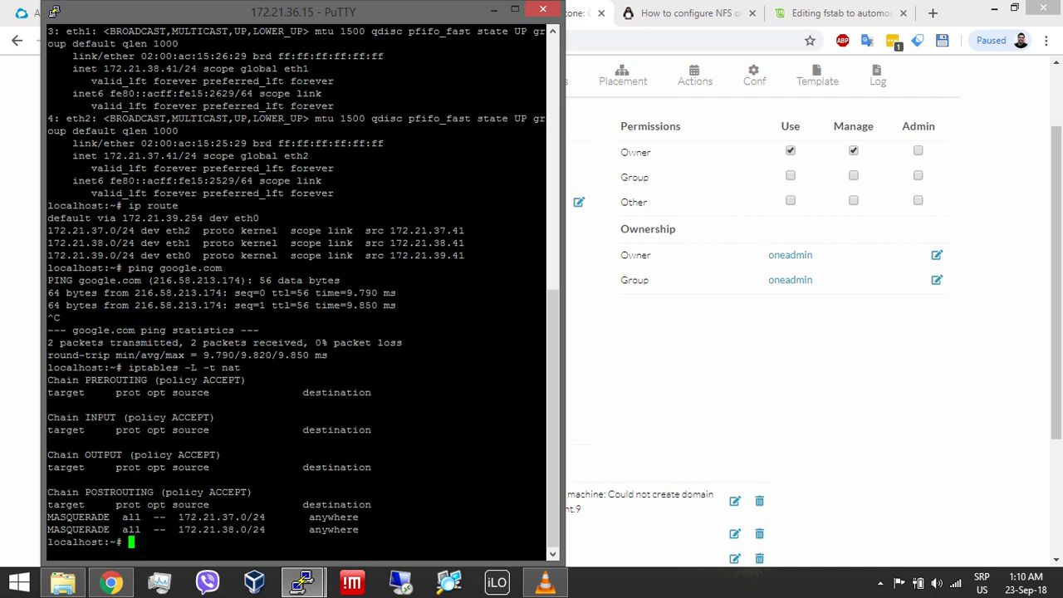
Step: Begin the command ssh 172.21.38. and switch to Sunstone to open VM Debian 9 - KVM 1-163 and select its IP address
text(ssh 172.21.38.)
key(alt+Tab)
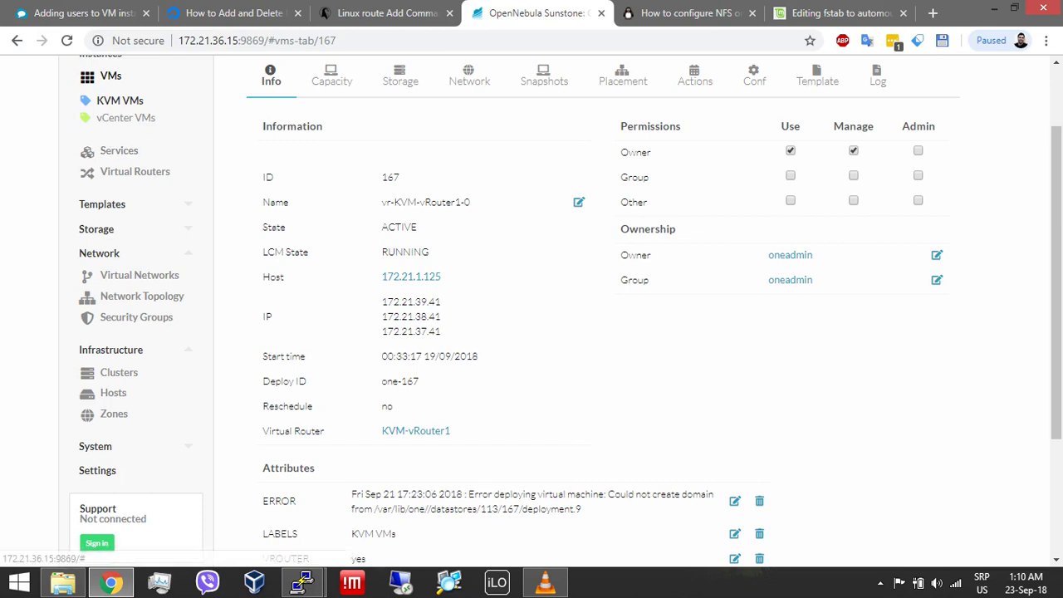
click(111, 76)
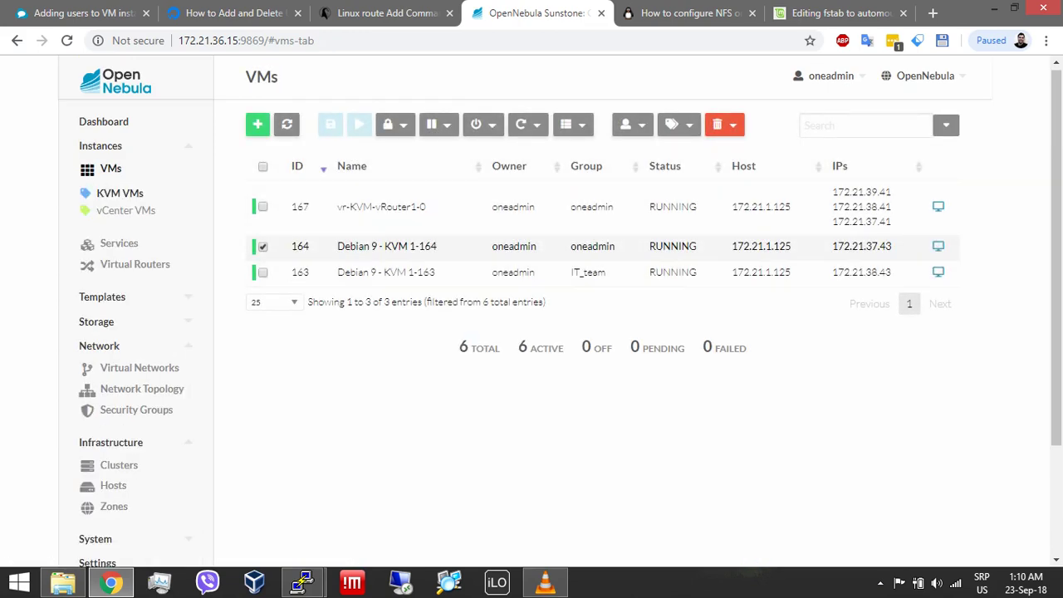
click(262, 246)
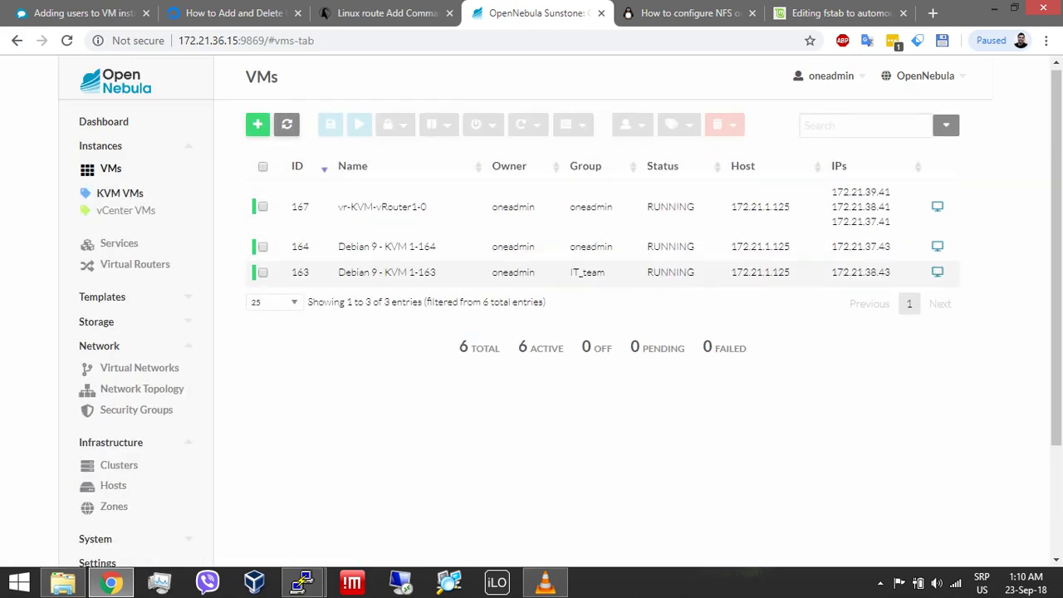
click(262, 273)
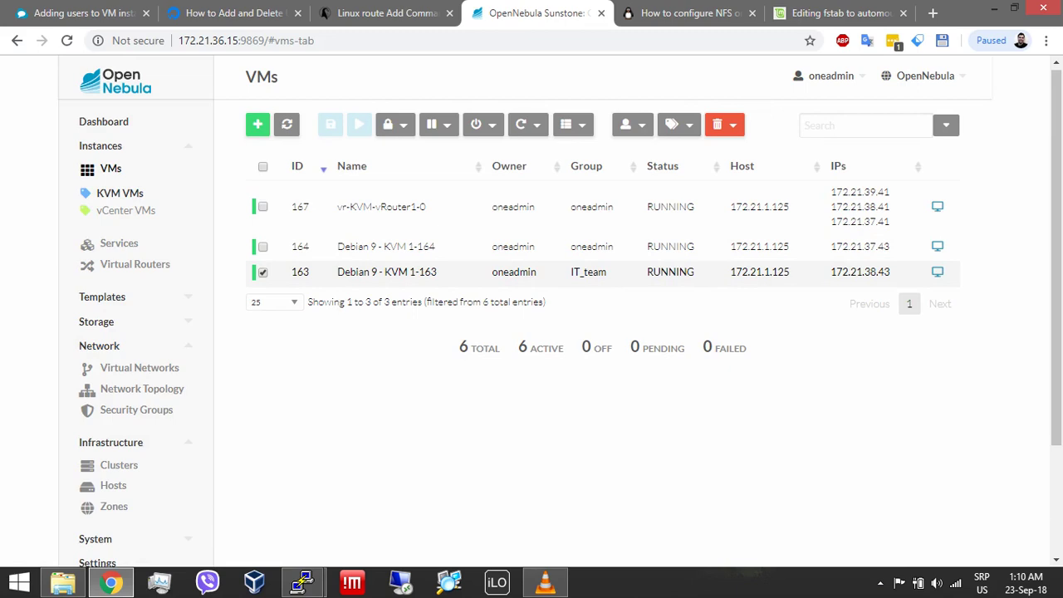
click(386, 272)
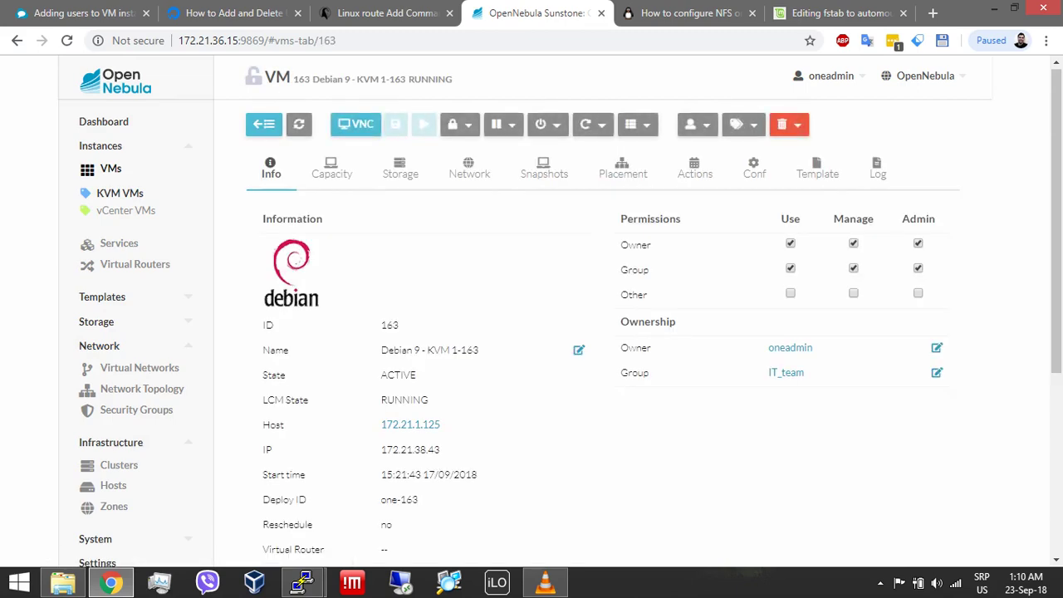
drag(441, 449, 379, 449)
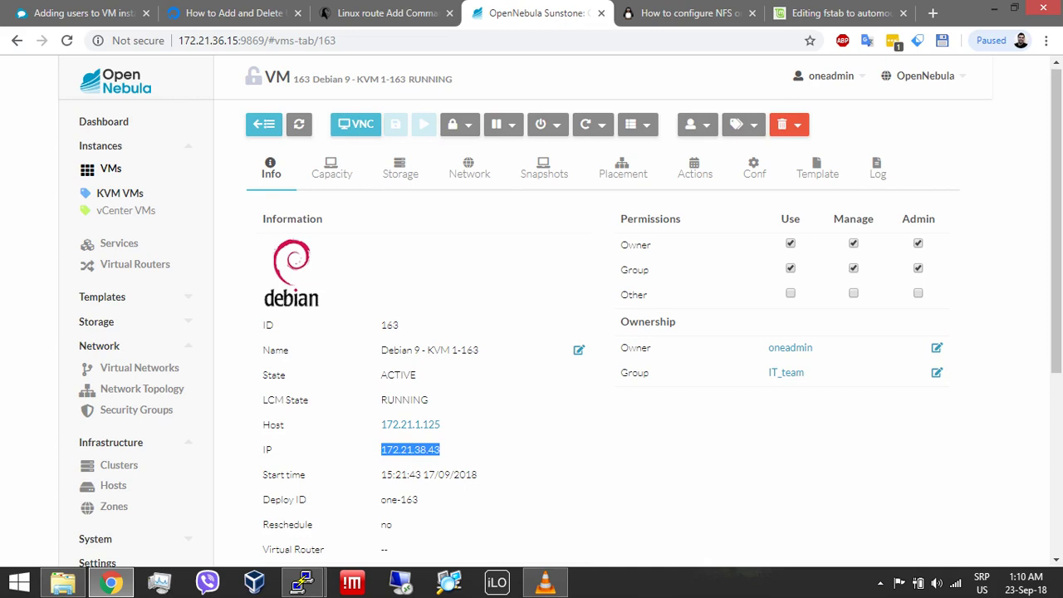
Step: Return to the router's PuTTY session and connect to 172.21.38.43 over SSH, entering the SSH key passphrase
key(alt+Tab)
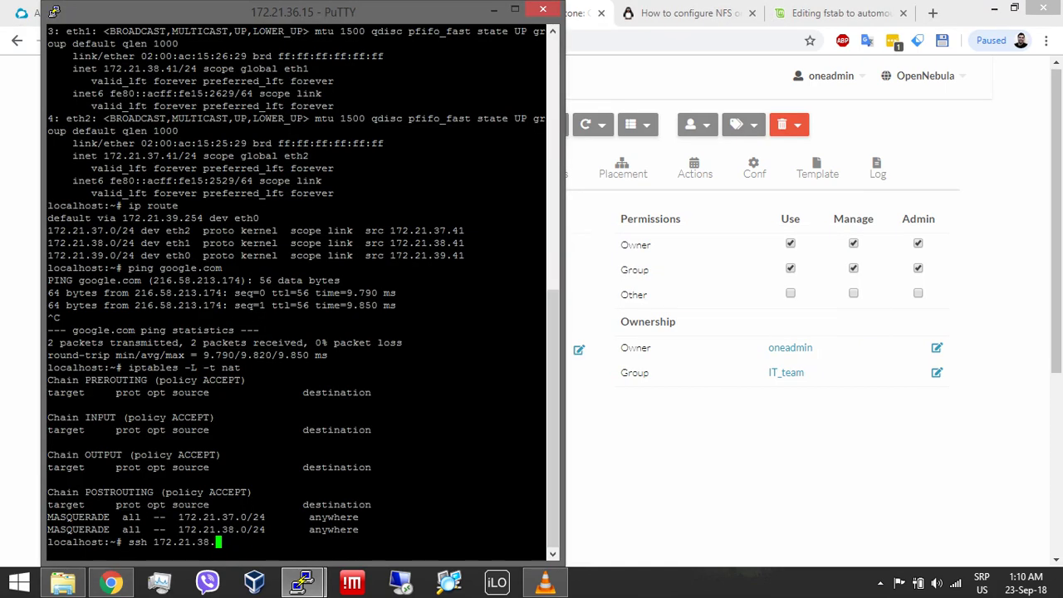
text(ssh 172.21.38.43)
key(Return)
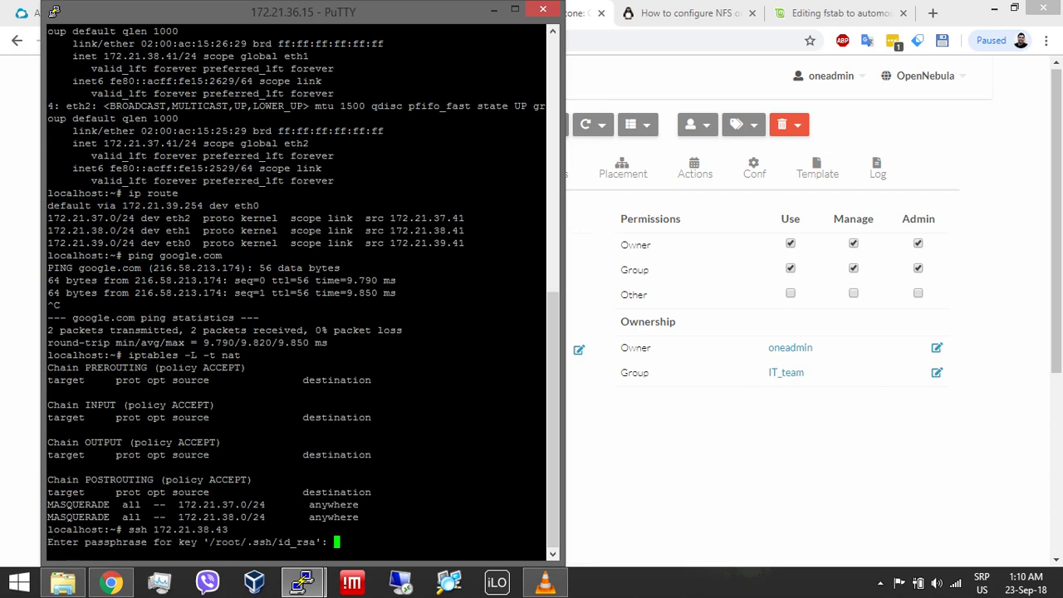
key(Return)
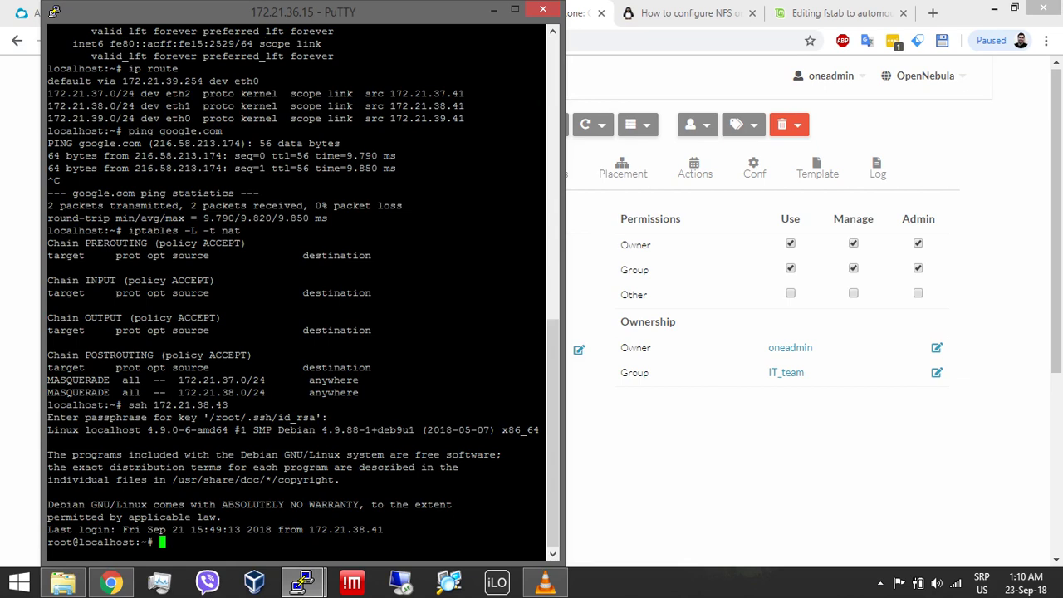
Step: Inspect the Debian VM's interfaces and default route with ip a and ip route, and test its internet connectivity by pinging google.com
text(ip a)
key(Return)
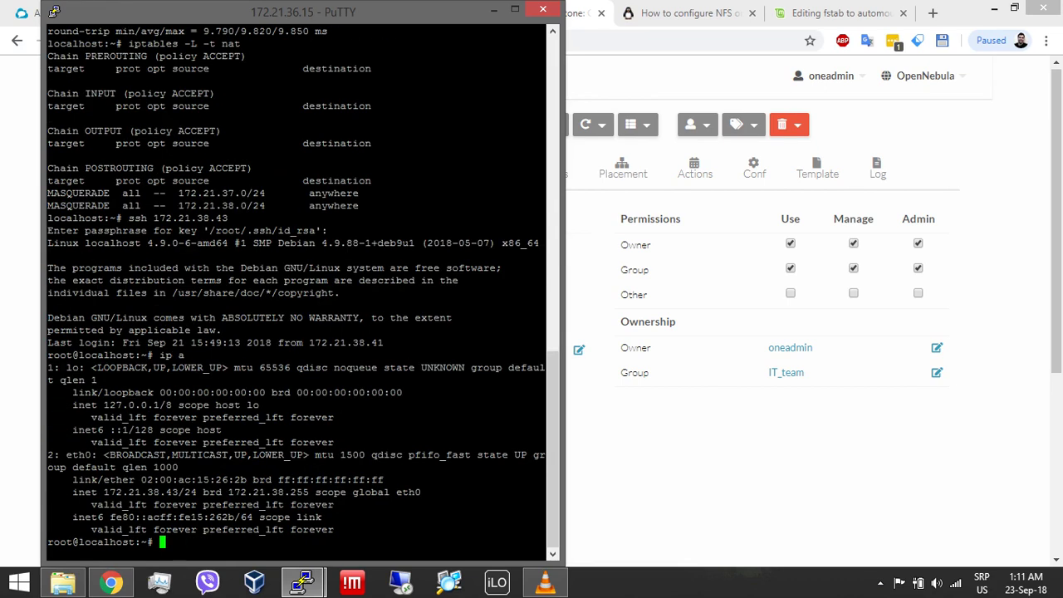
text(ip route)
key(Return)
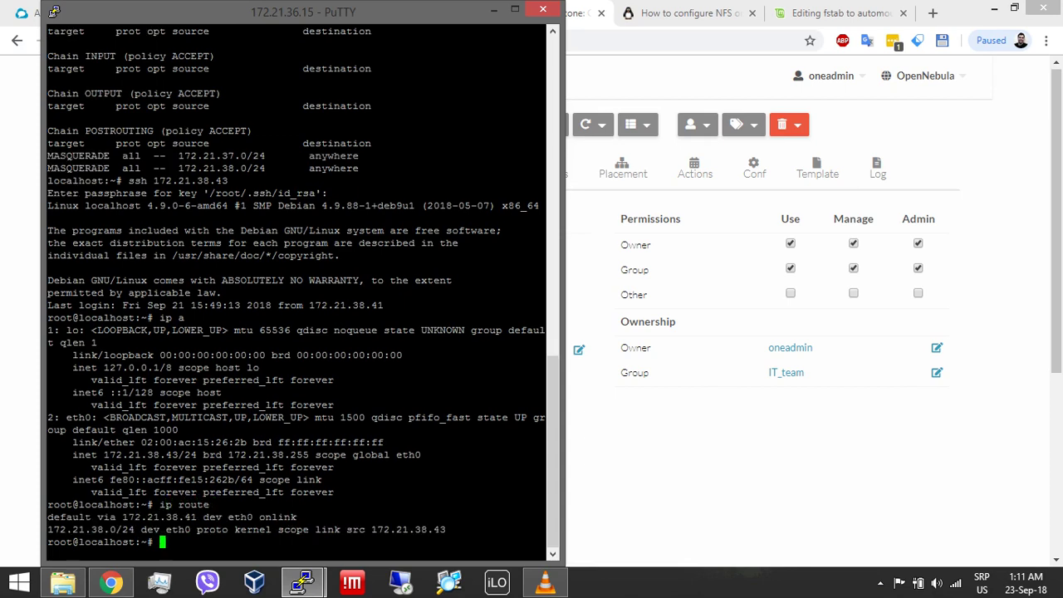
drag(47, 517, 198, 516)
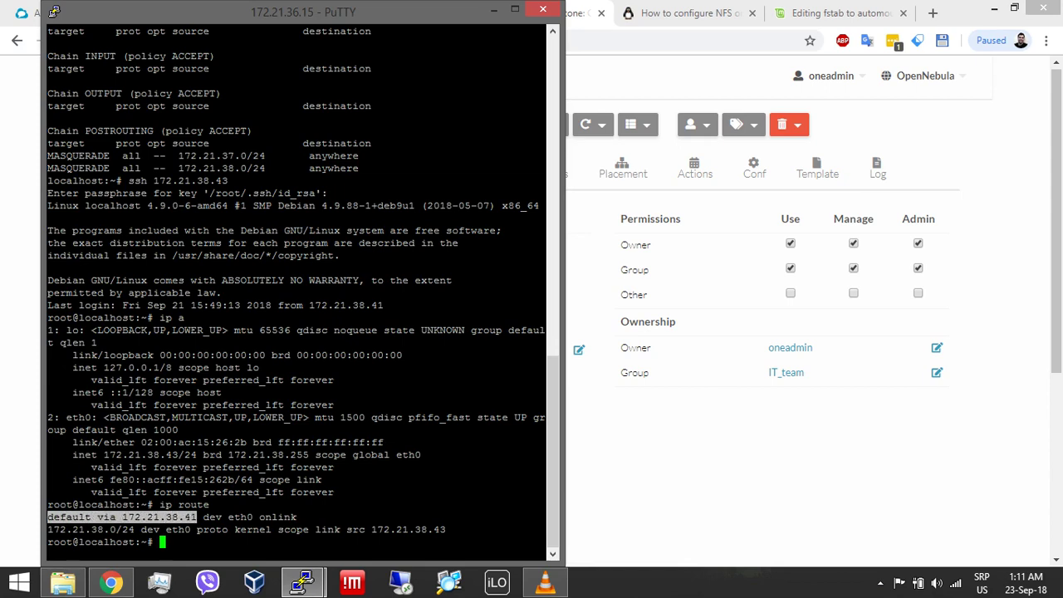
click(197, 517)
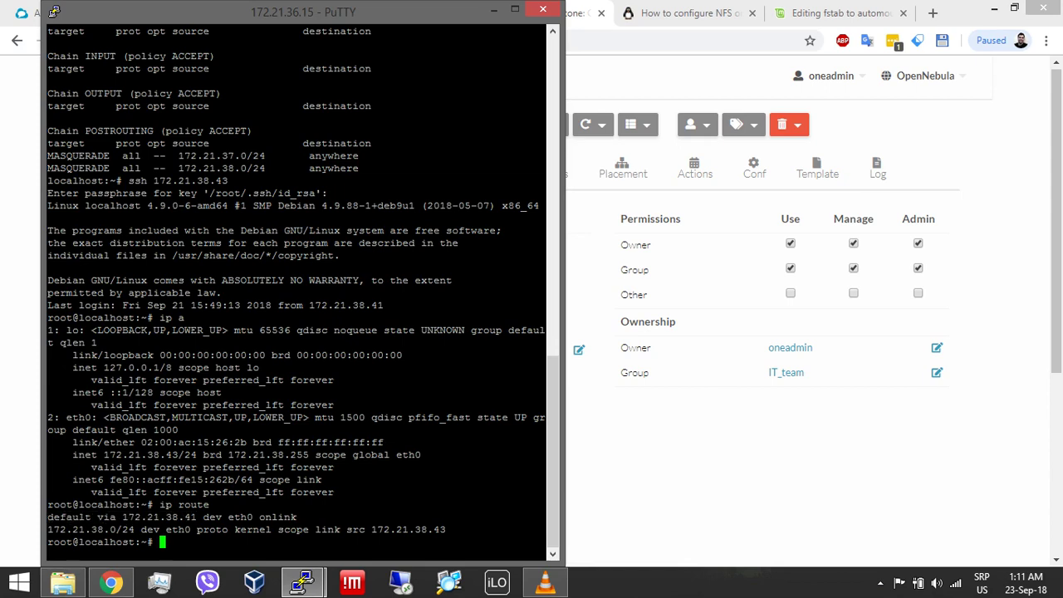
text(ping google.com)
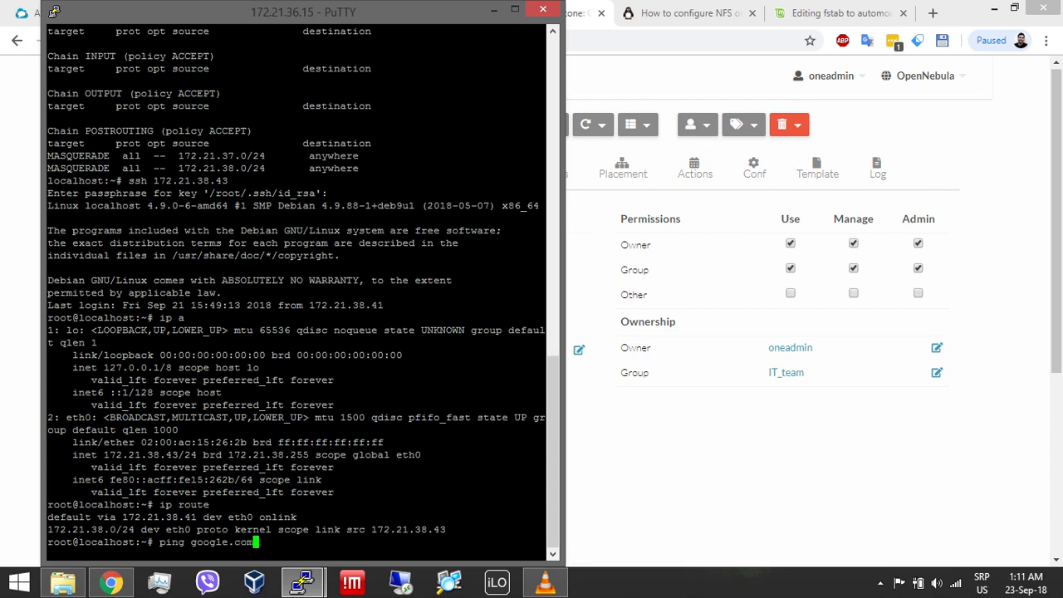
key(Return)
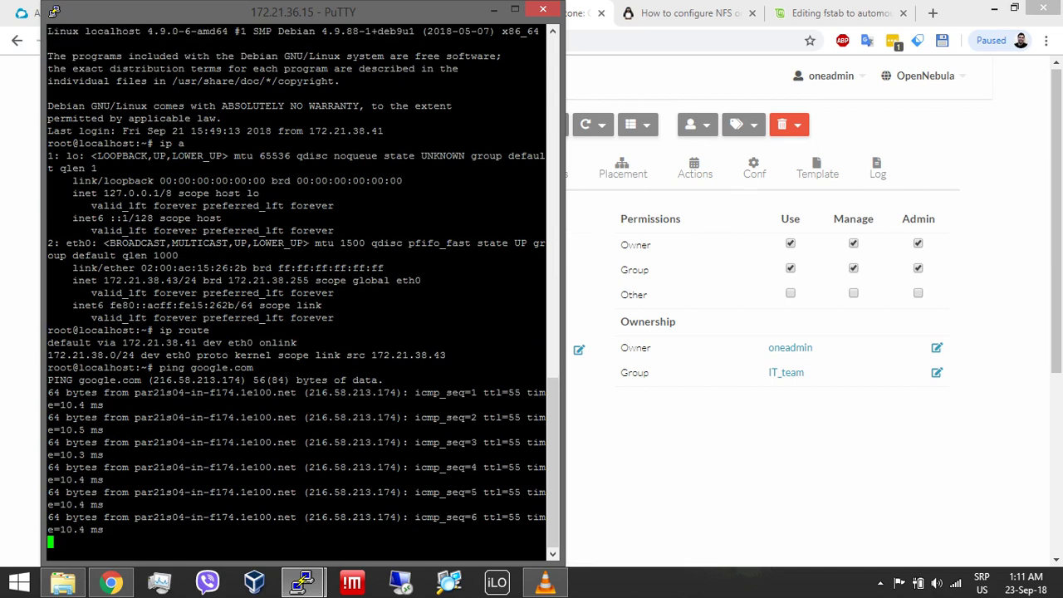
Step: Switch to the PuTTY session on KVMnode01, exit the root shell, and close the SSH connection to 172.21.1.124
click(111, 581)
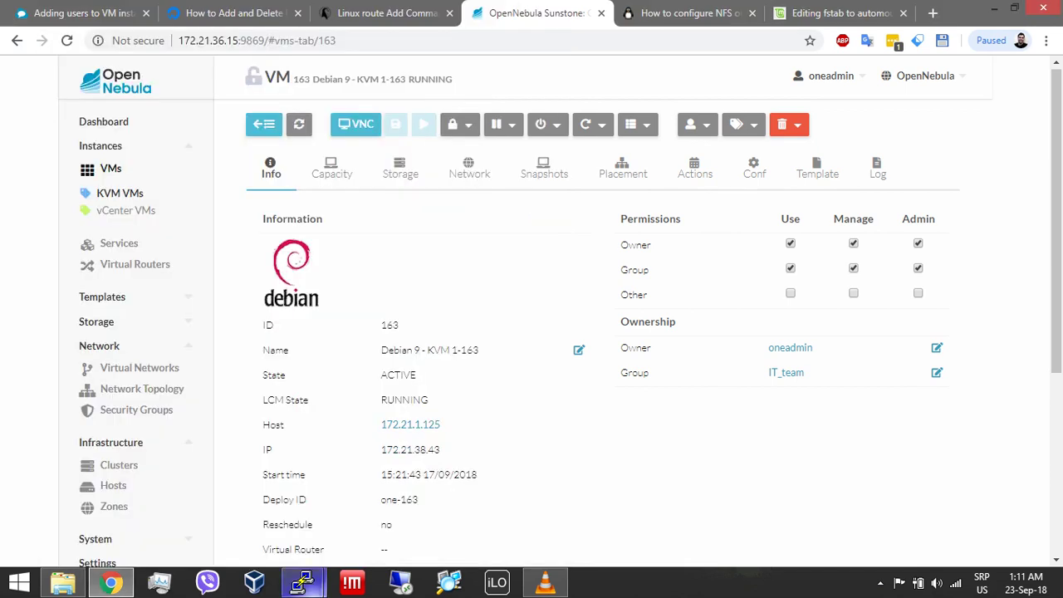
right_click(303, 582)
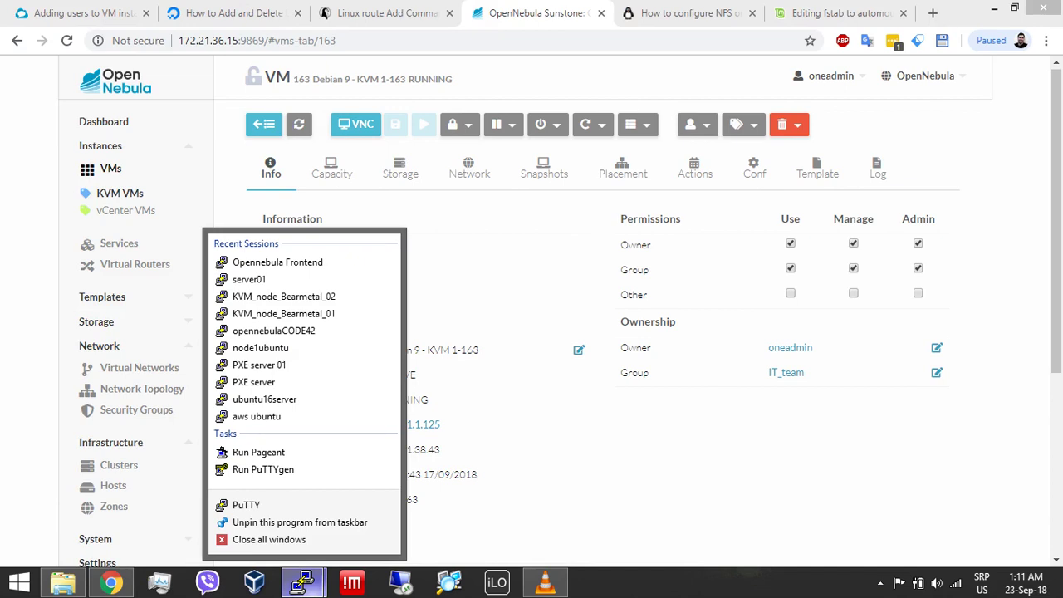
click(302, 581)
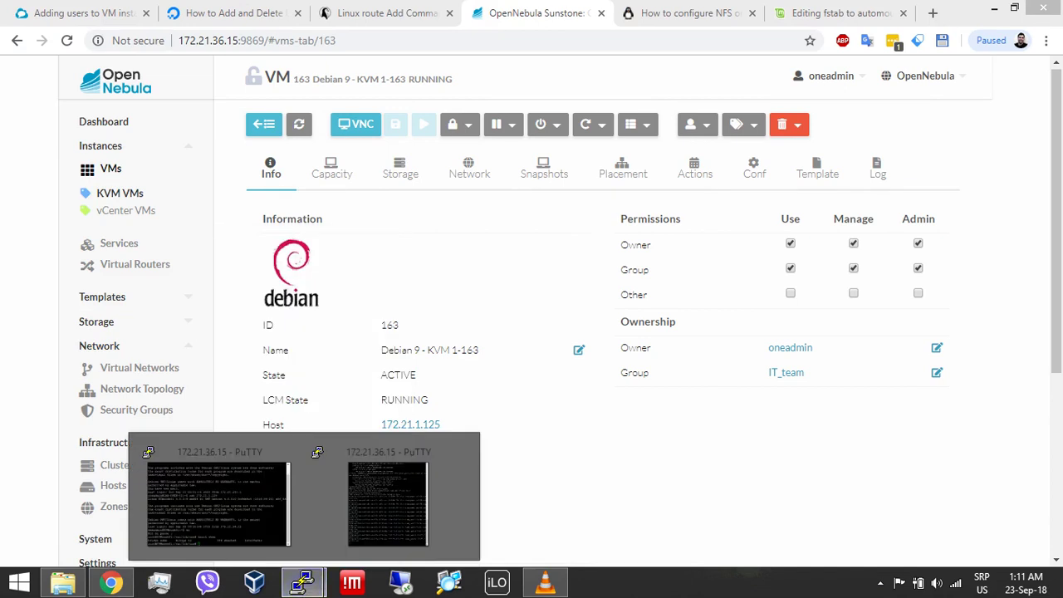
click(212, 496)
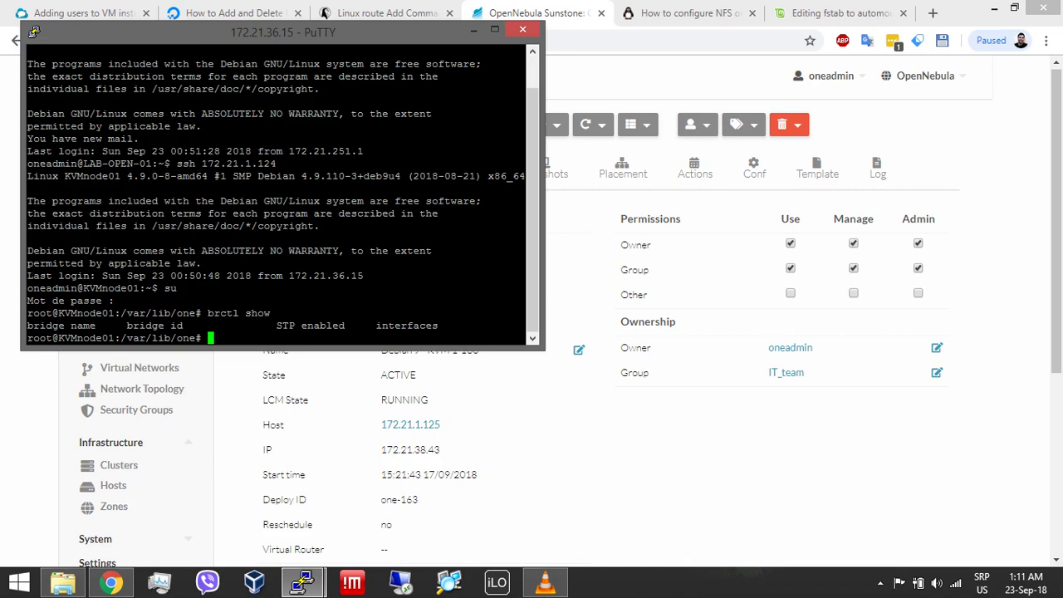
text(exit)
key(Return)
text(exit)
key(Return)
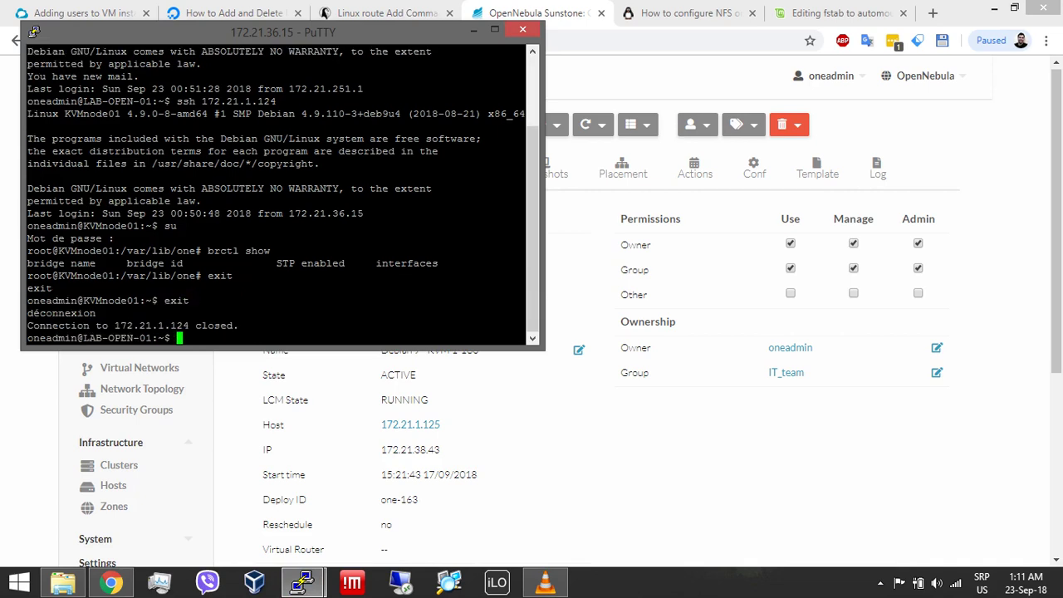